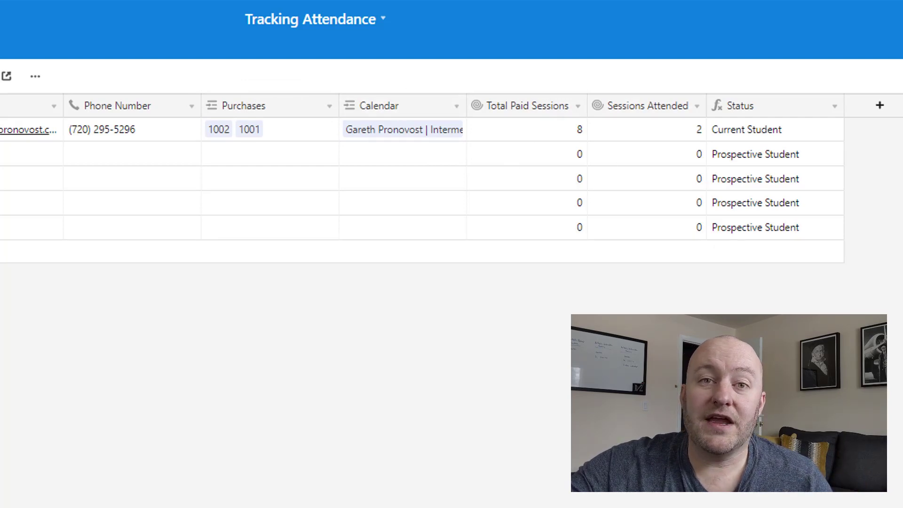
# - Read the Status field's formula in its editor, then close the editor without changes
pyautogui.doubleClick(793, 108)
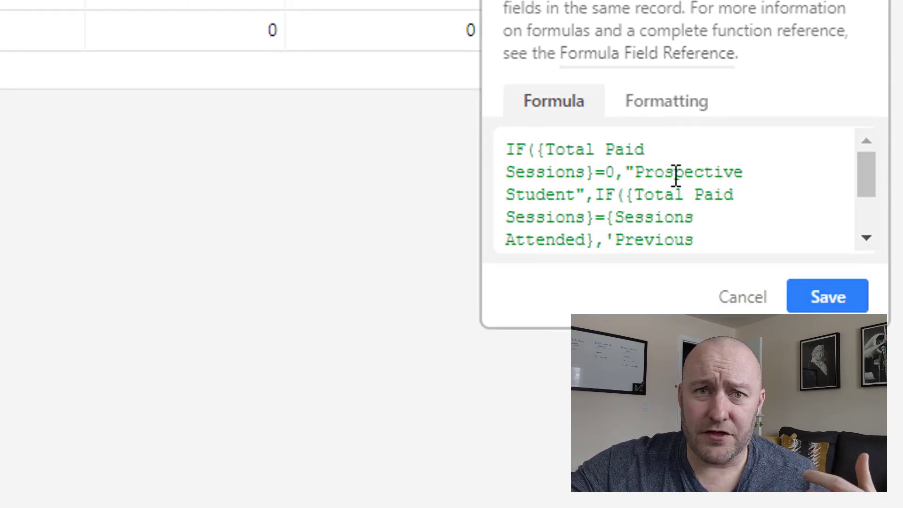
pyautogui.scroll(-2, 660, 171)
pyautogui.scroll(2, 660, 172)
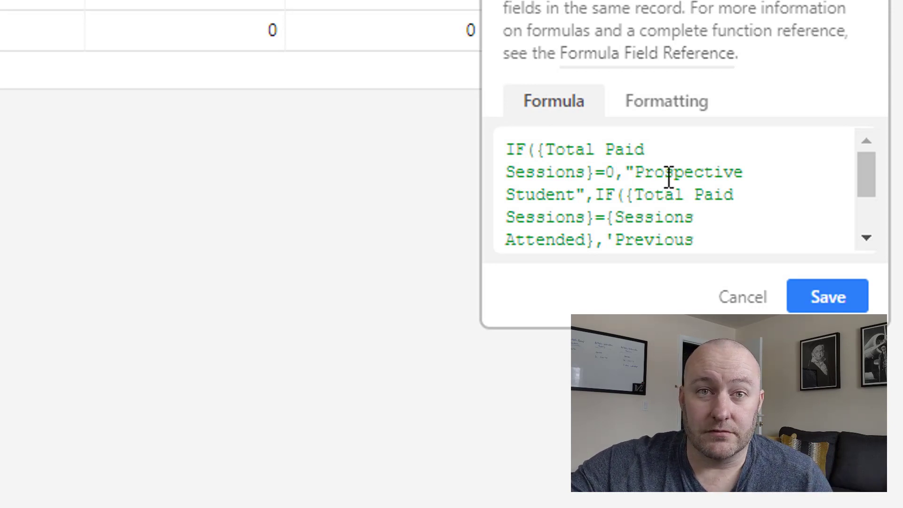
pyautogui.scroll(-3, 668, 180)
pyautogui.scroll(3, 705, 184)
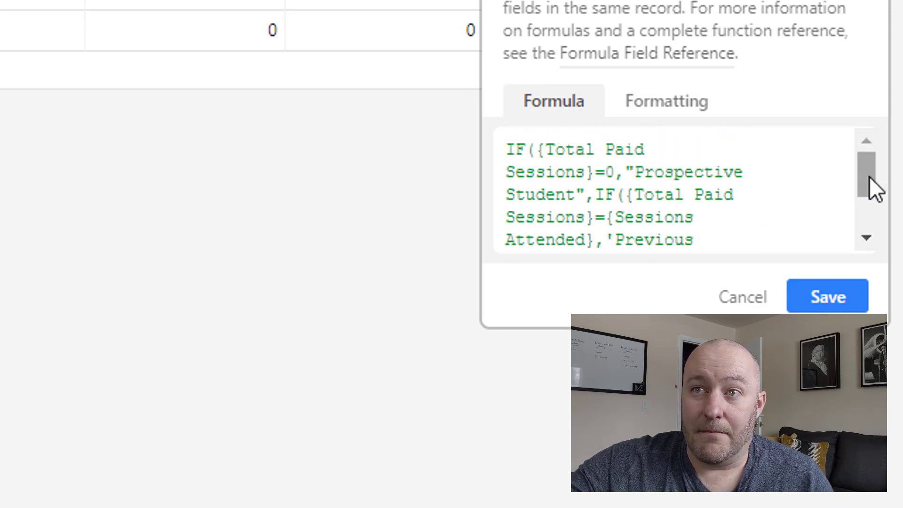
pyautogui.moveTo(867, 187); pyautogui.dragTo(861, 201)
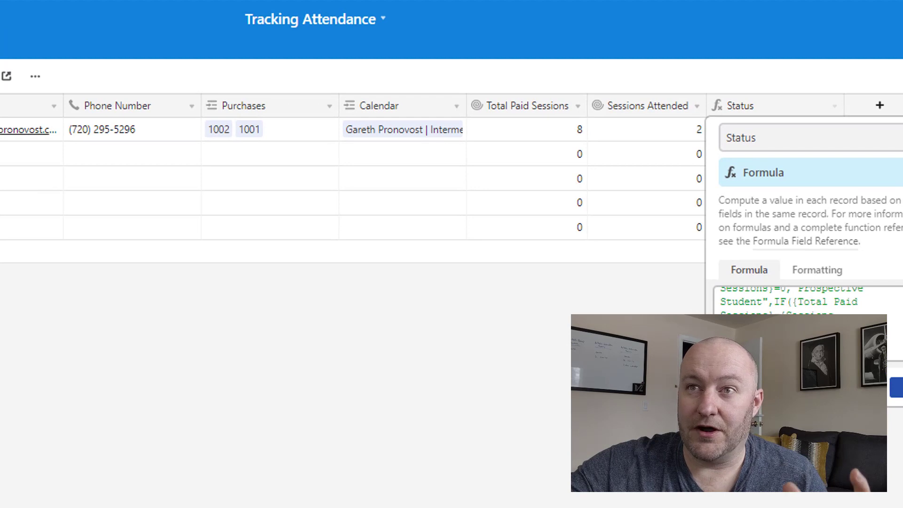
pyautogui.click(896, 387)
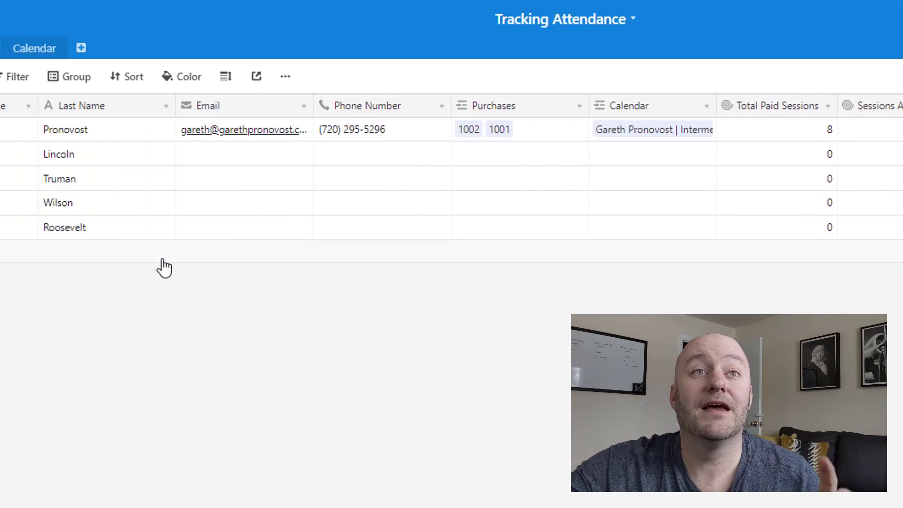
pyautogui.click(159, 51)
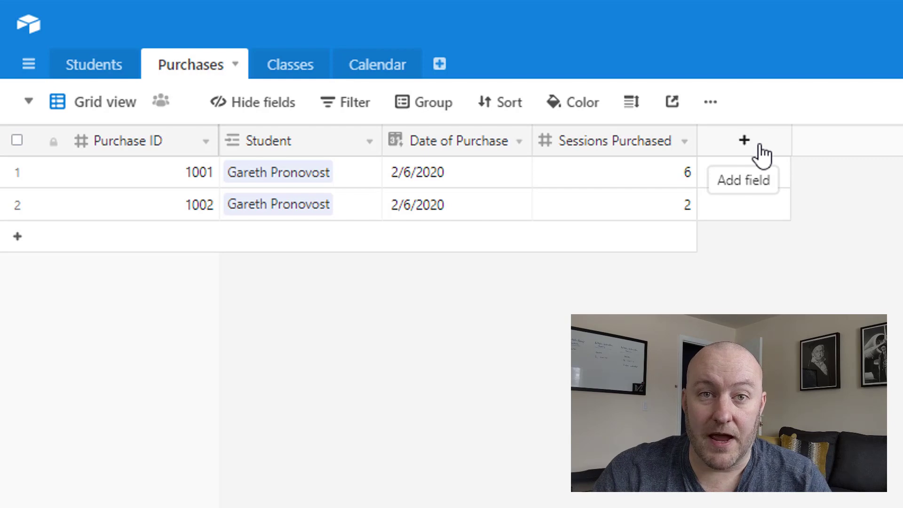
# - Review the Introduction, Intermediate and Advanced Airtable classes, ending on the Calendar sessions table
pyautogui.click(285, 71)
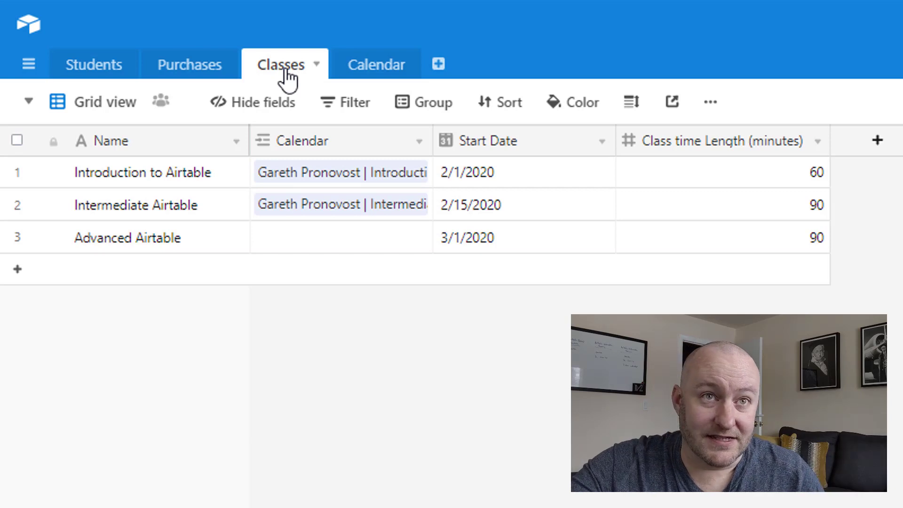
pyautogui.click(183, 172)
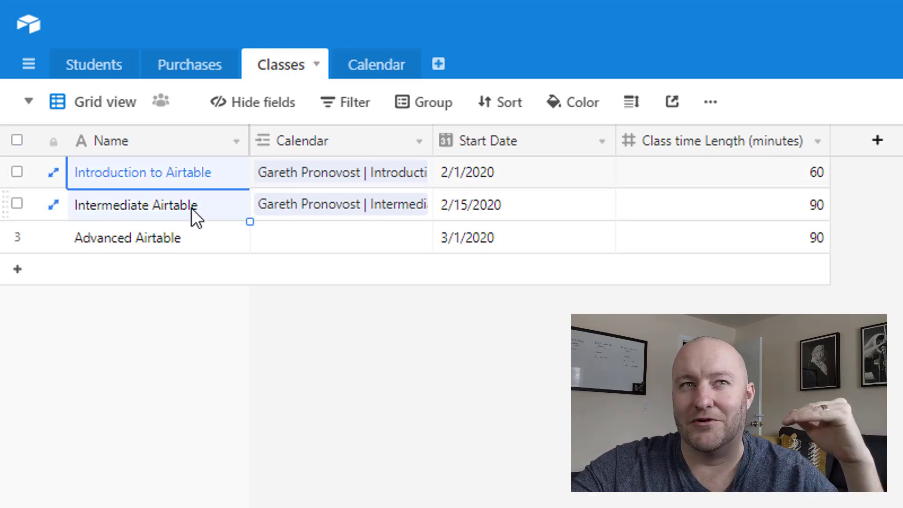
pyautogui.click(191, 208)
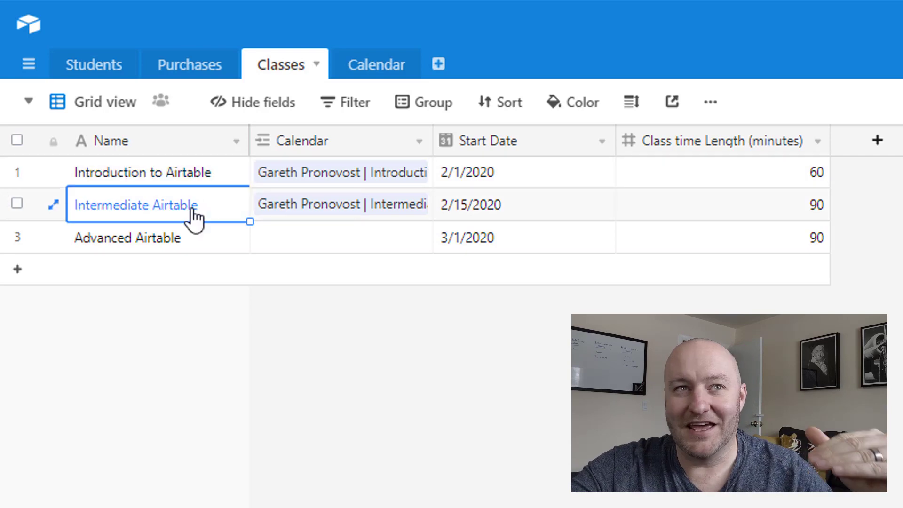
pyautogui.click(193, 245)
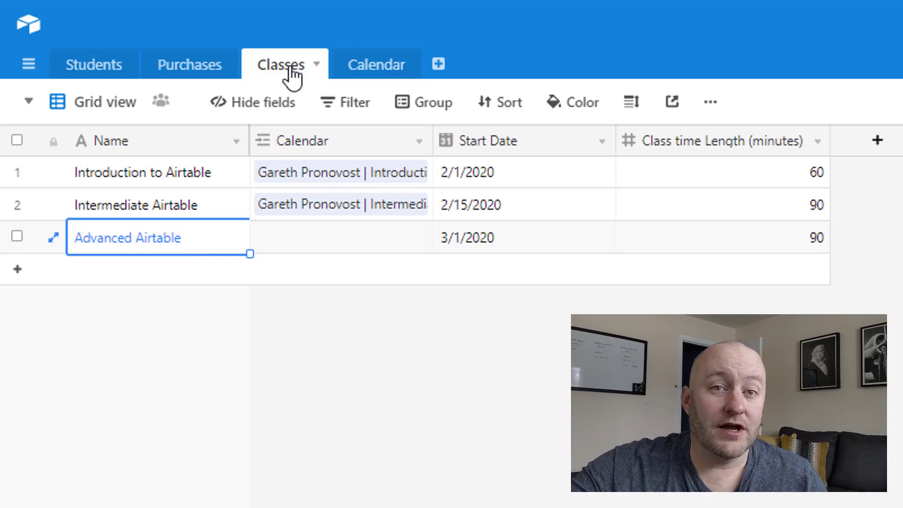
pyautogui.click(369, 71)
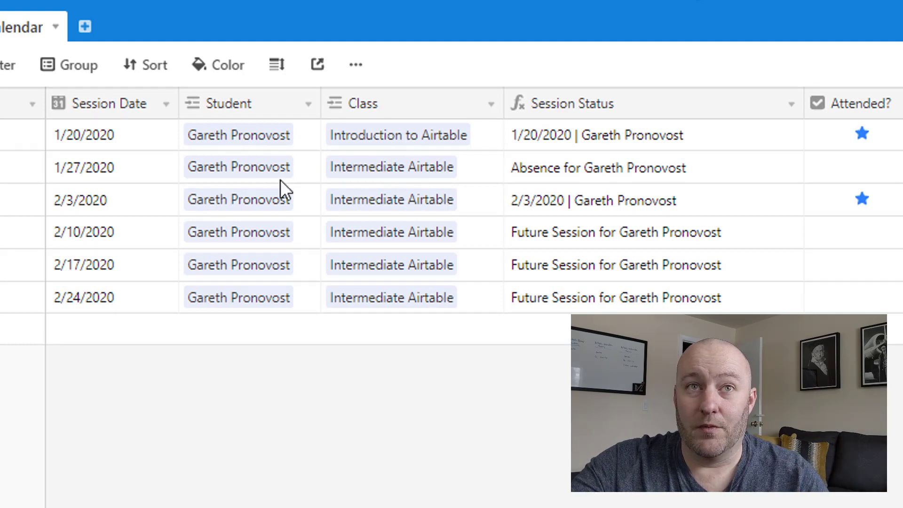
pyautogui.click(153, 181)
pyautogui.click(393, 184)
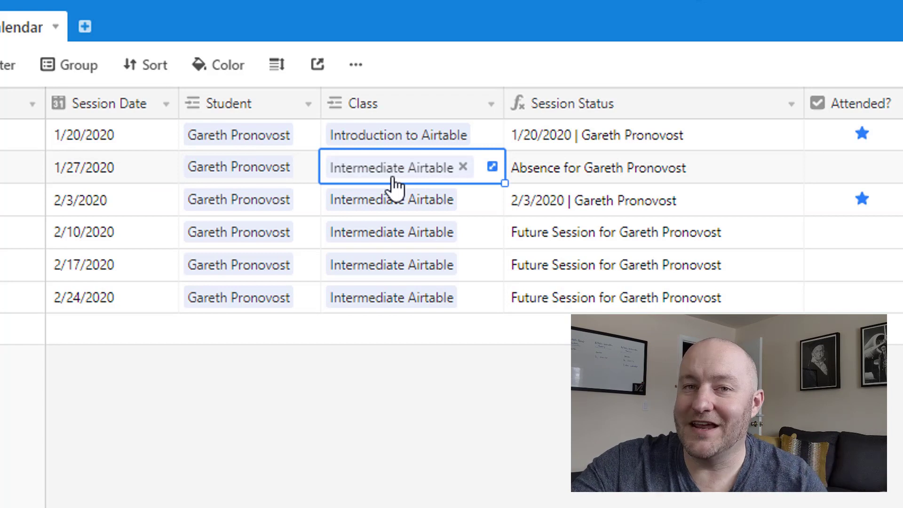
pyautogui.click(586, 140)
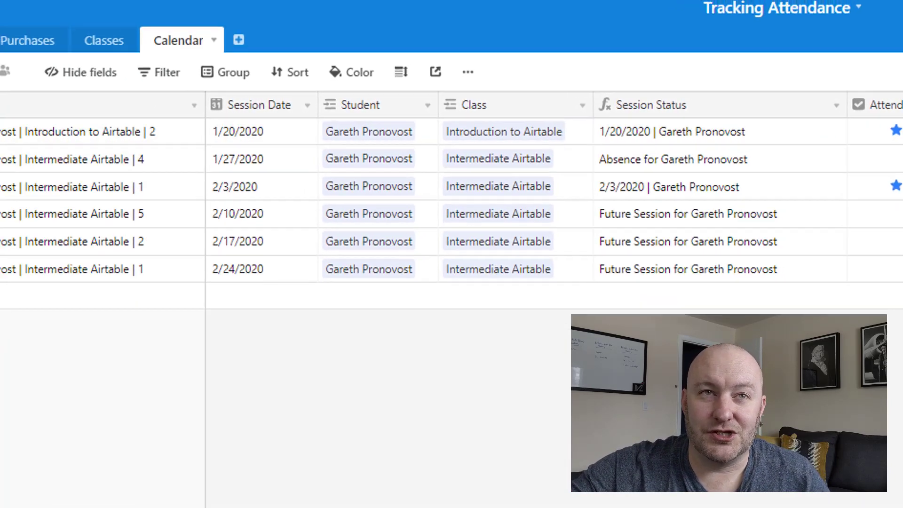
pyautogui.click(70, 54)
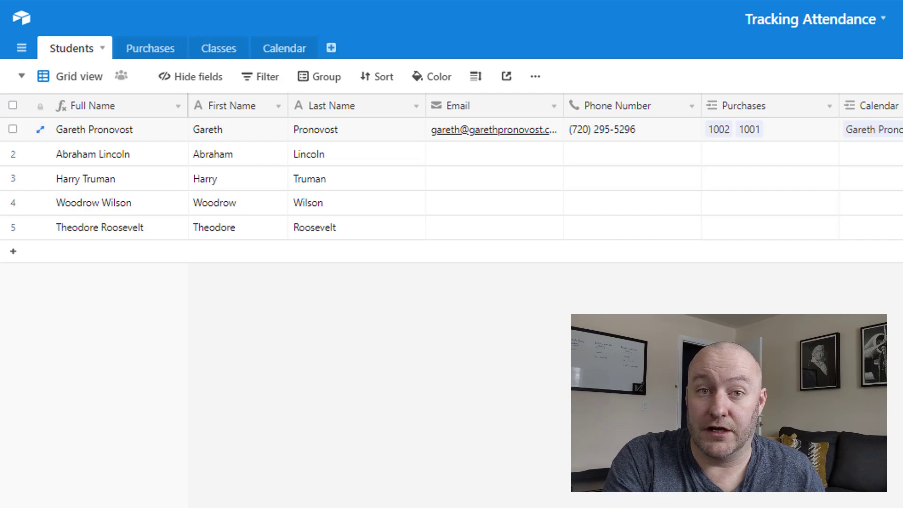
pyautogui.click(280, 52)
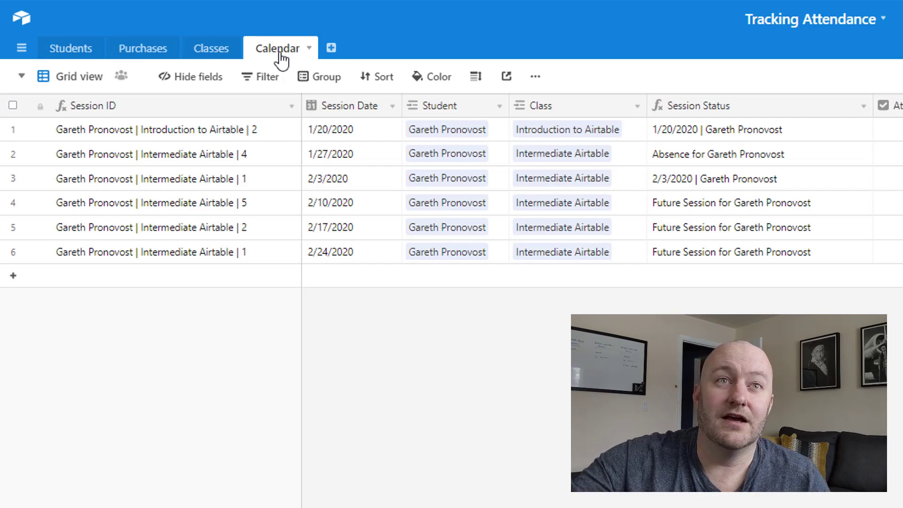
pyautogui.moveTo(434, 130); pyautogui.dragTo(455, 256)
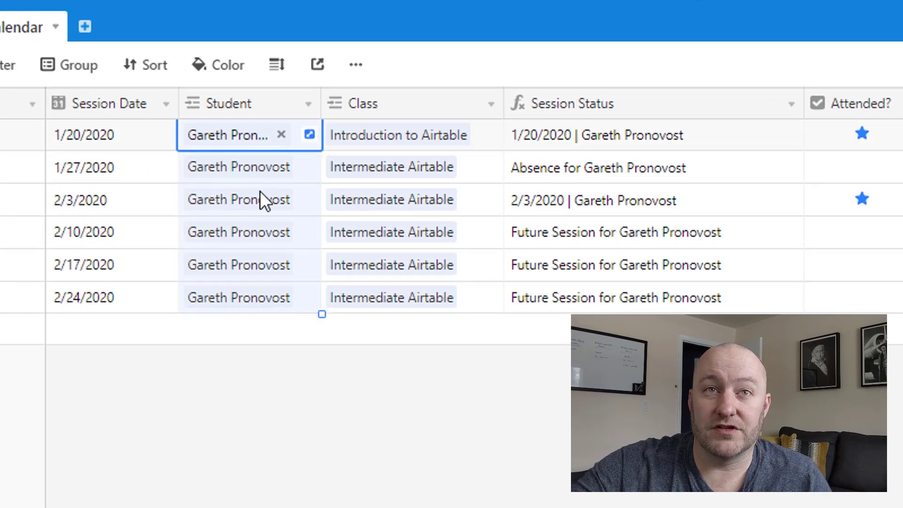
pyautogui.click(263, 433)
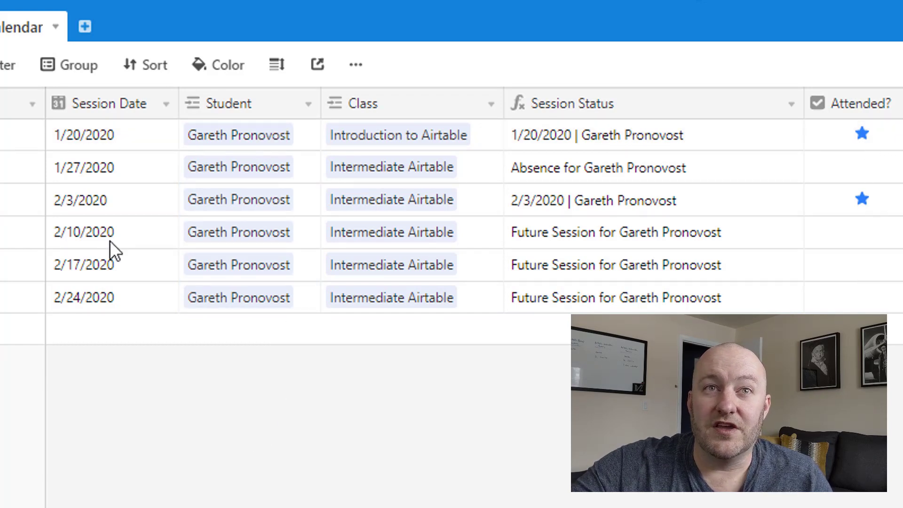
pyautogui.moveTo(110, 241); pyautogui.dragTo(130, 300)
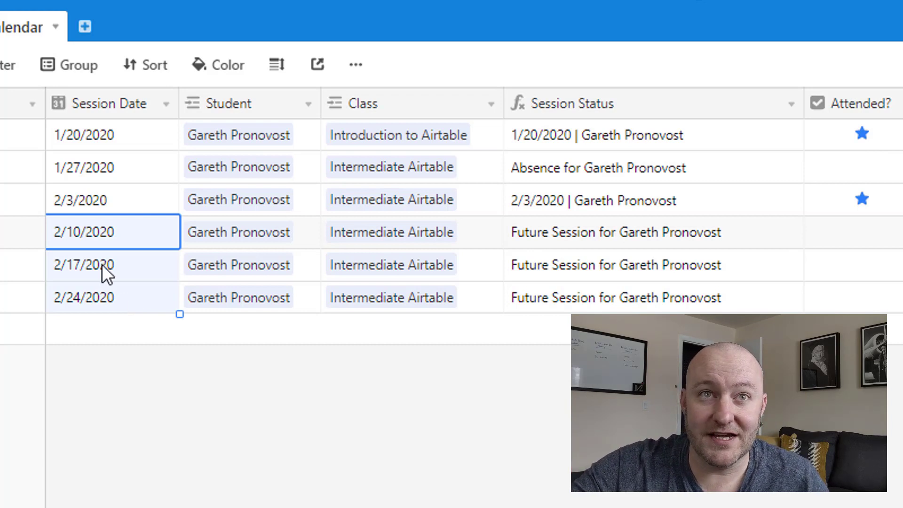
pyautogui.moveTo(75, 230); pyautogui.dragTo(101, 304)
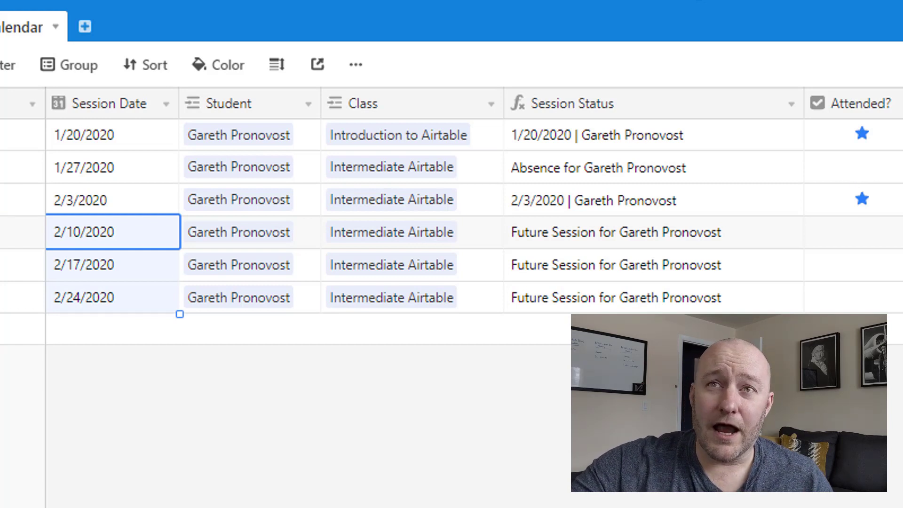
# - Keep the first session at desk 2 and mark the 1/27/2020 session as attended
pyautogui.click(868, 137)
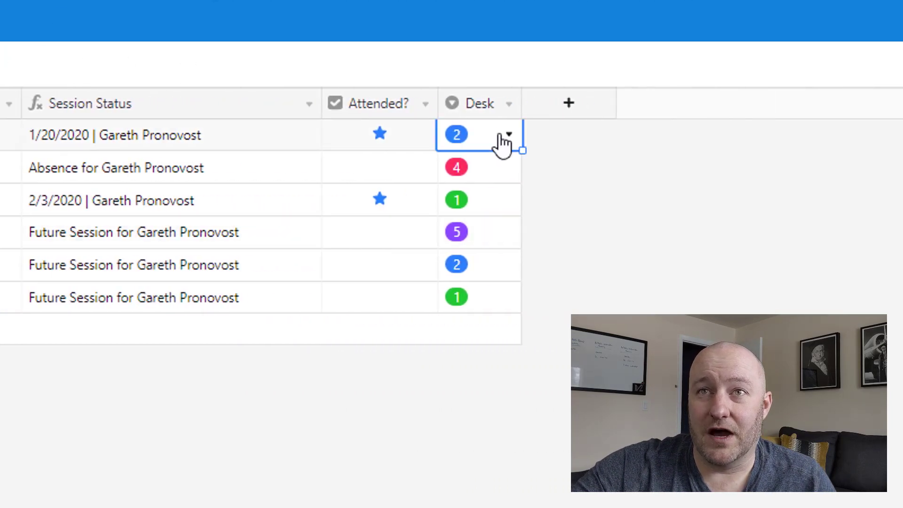
pyautogui.click(489, 143)
pyautogui.scroll(-1, 463, 330)
pyautogui.scroll(1, 452, 371)
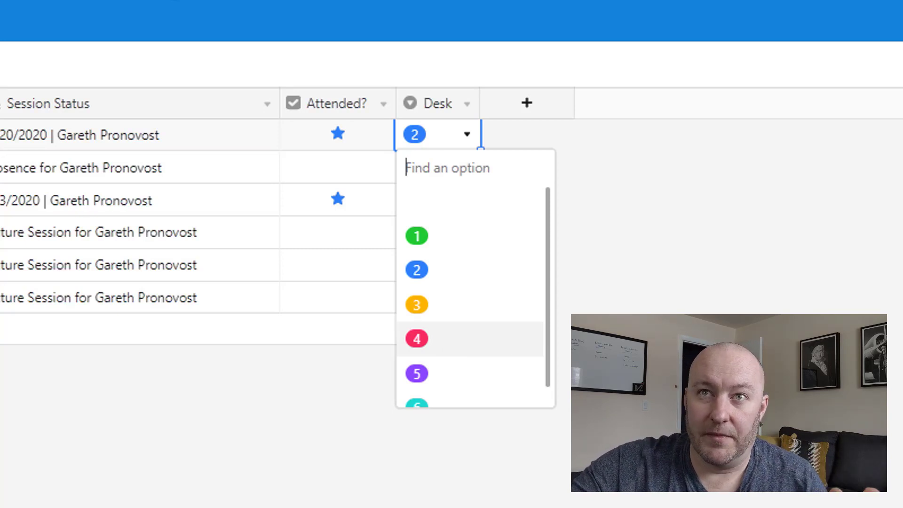
pyautogui.press('Escape')
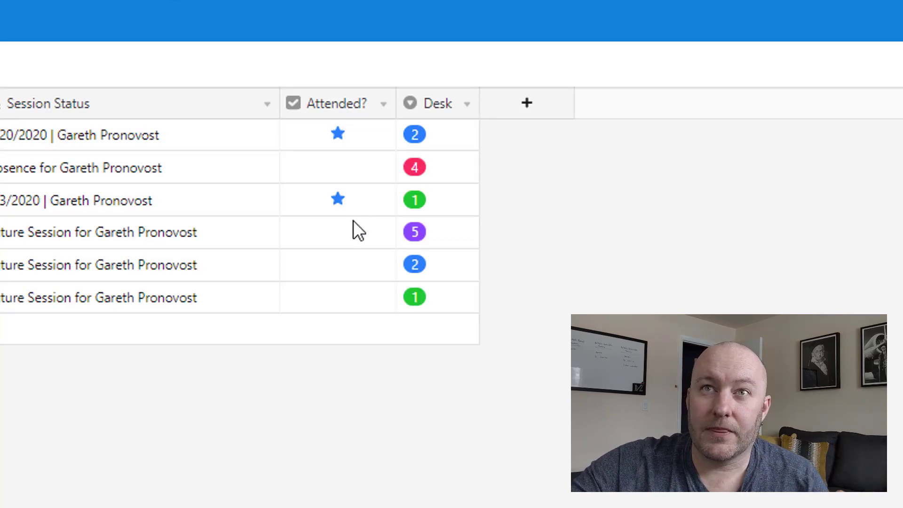
pyautogui.click(338, 175)
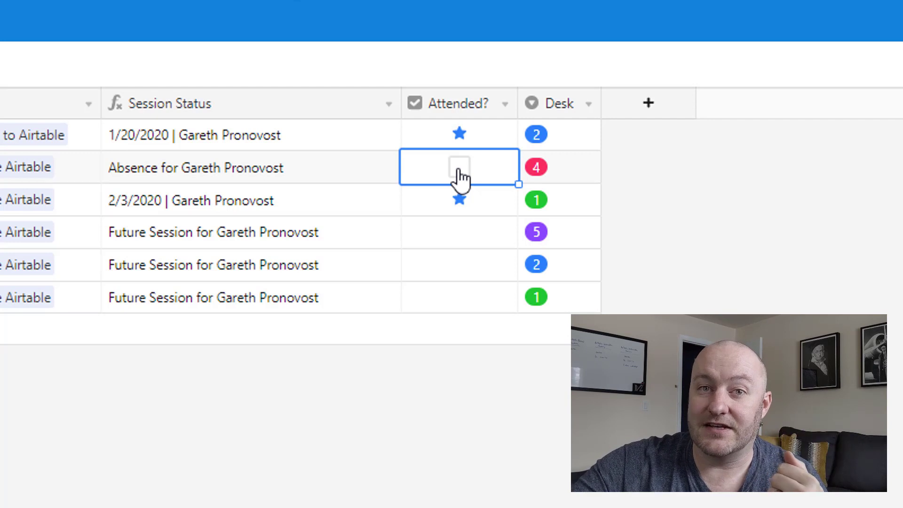
pyautogui.click(459, 170)
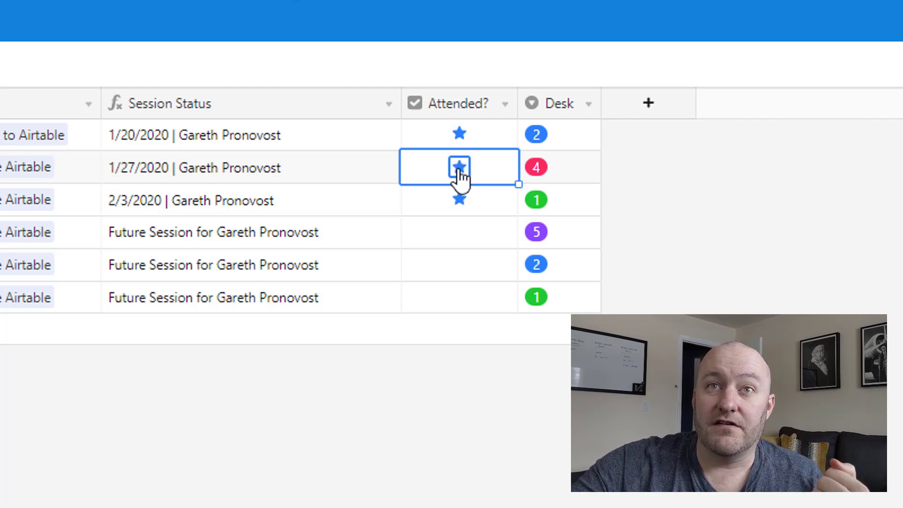
pyautogui.click(206, 163)
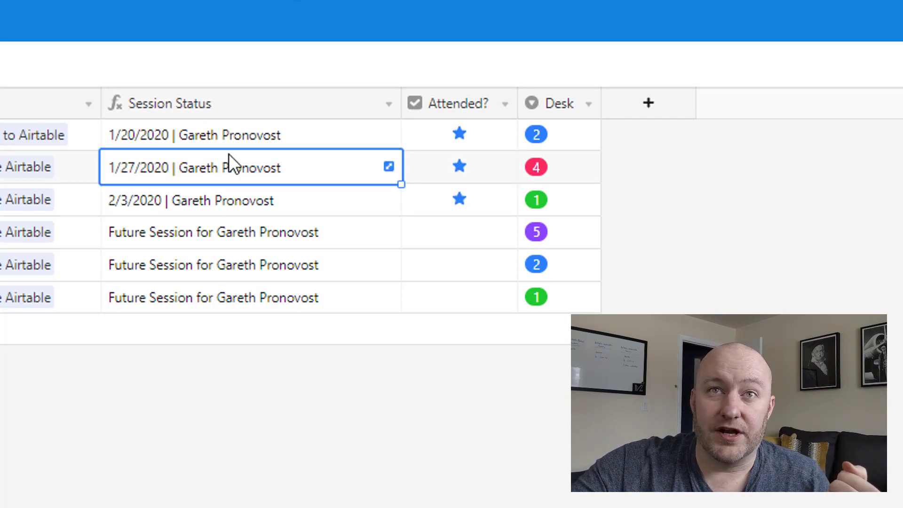
pyautogui.doubleClick(284, 106)
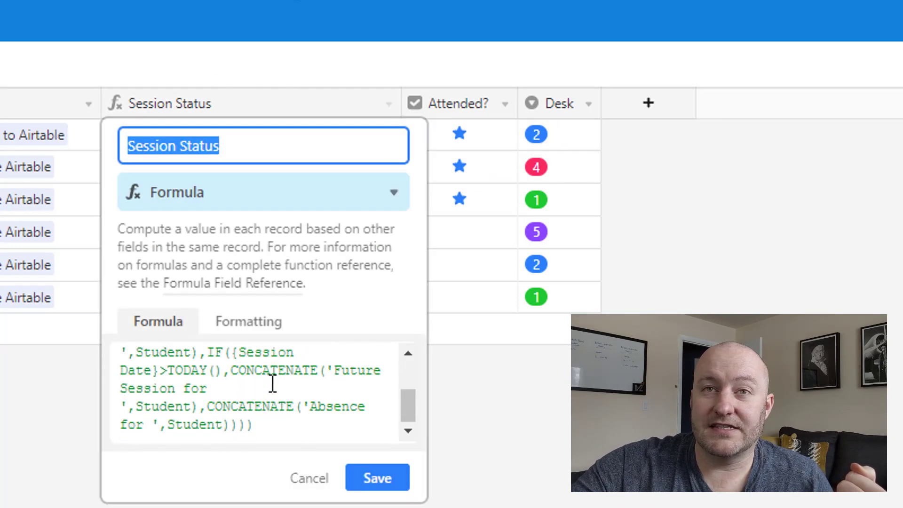
pyautogui.scroll(-3, 270, 384)
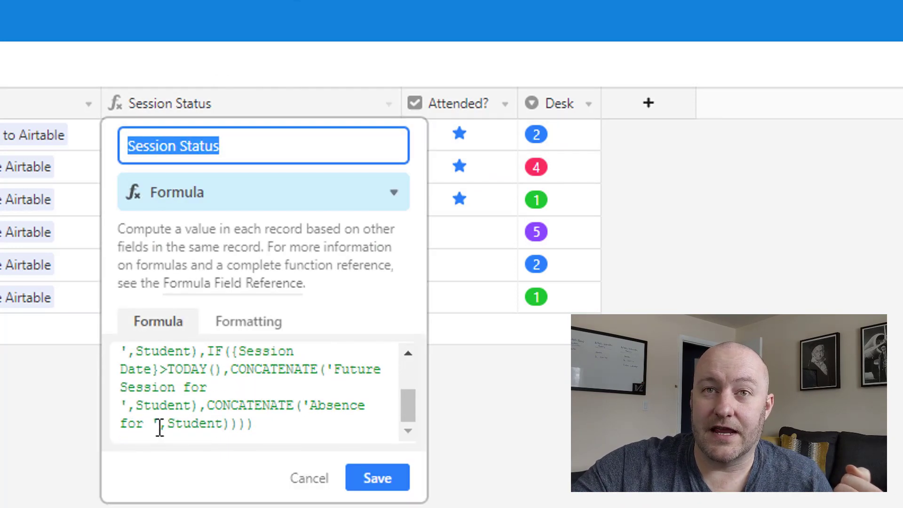
pyautogui.scroll(3, 270, 421)
pyautogui.click(389, 484)
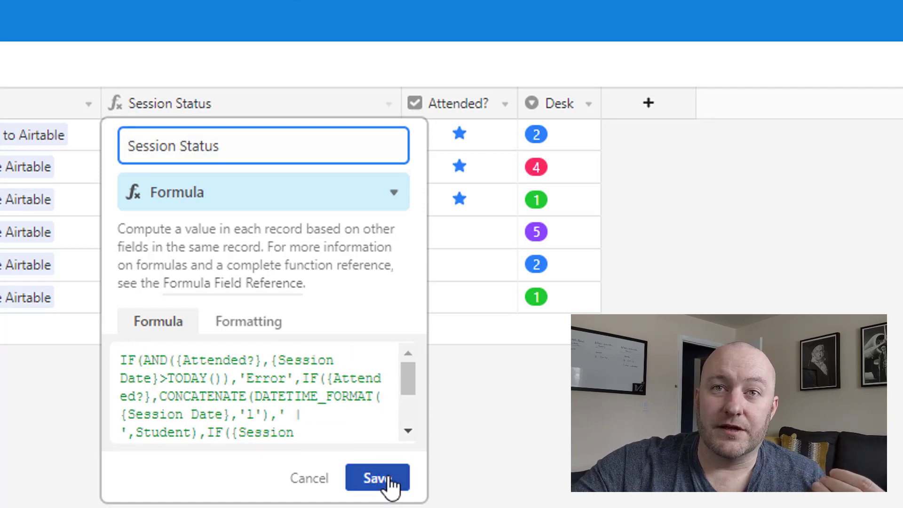
pyautogui.click(389, 481)
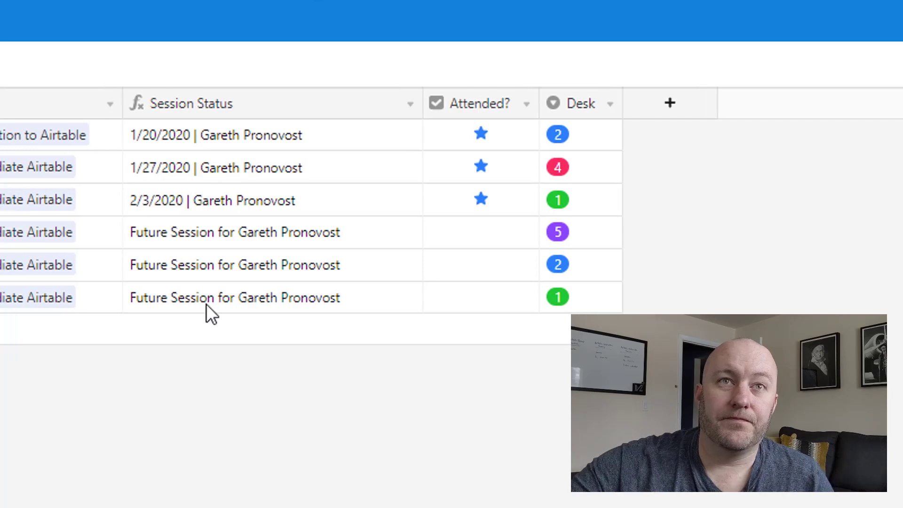
pyautogui.click(118, 135)
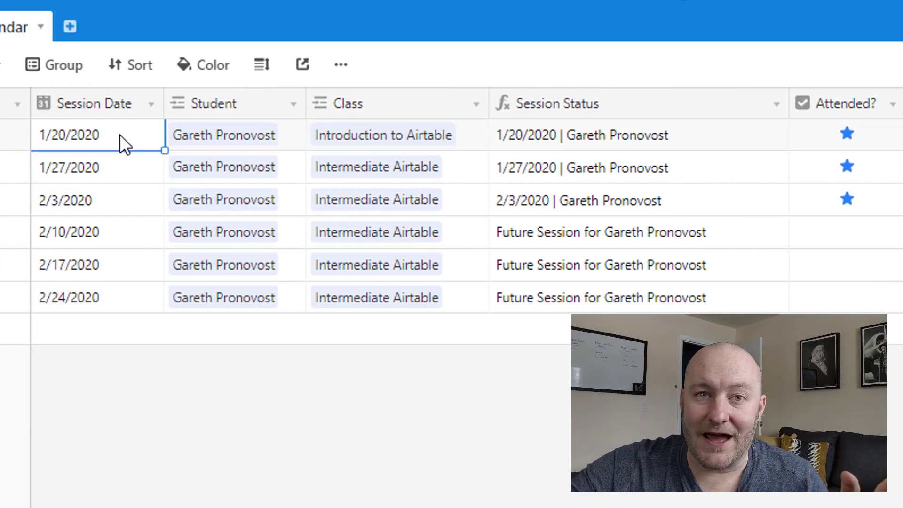
pyautogui.click(603, 135)
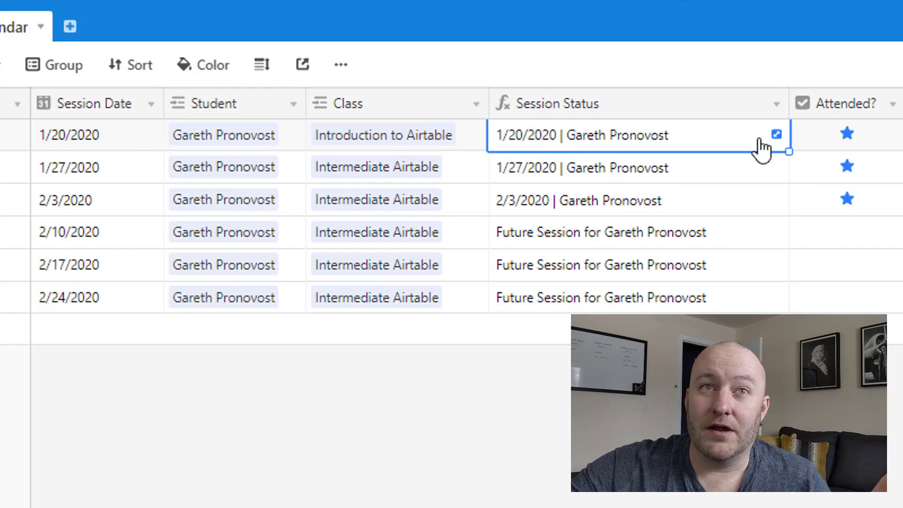
pyautogui.click(847, 141)
pyautogui.click(846, 134)
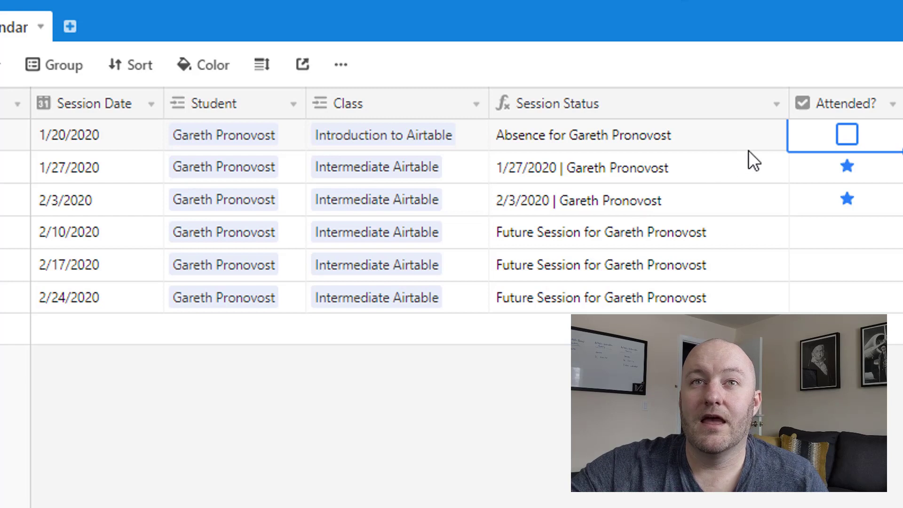
pyautogui.click(848, 137)
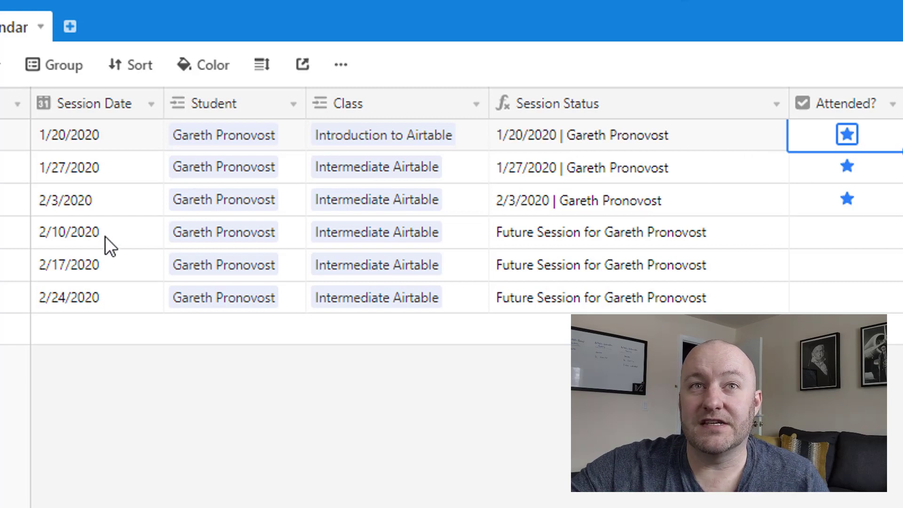
pyautogui.click(89, 233)
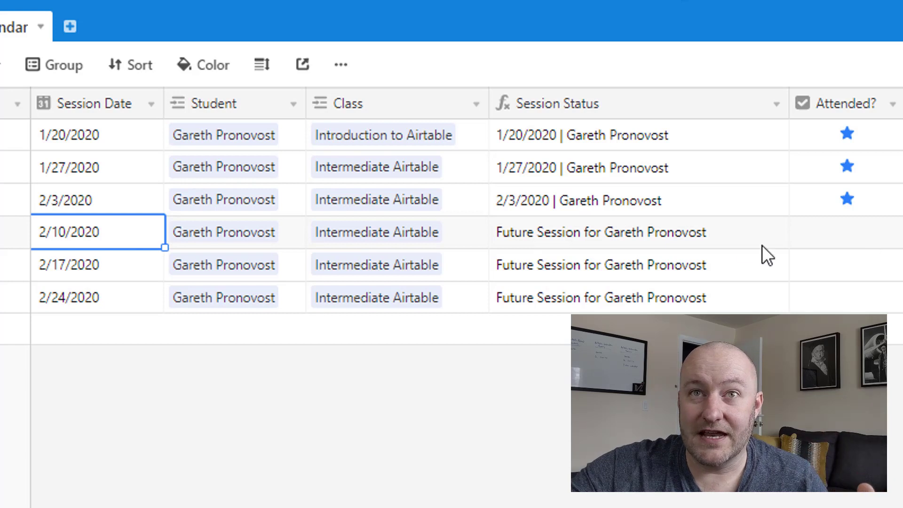
pyautogui.click(560, 239)
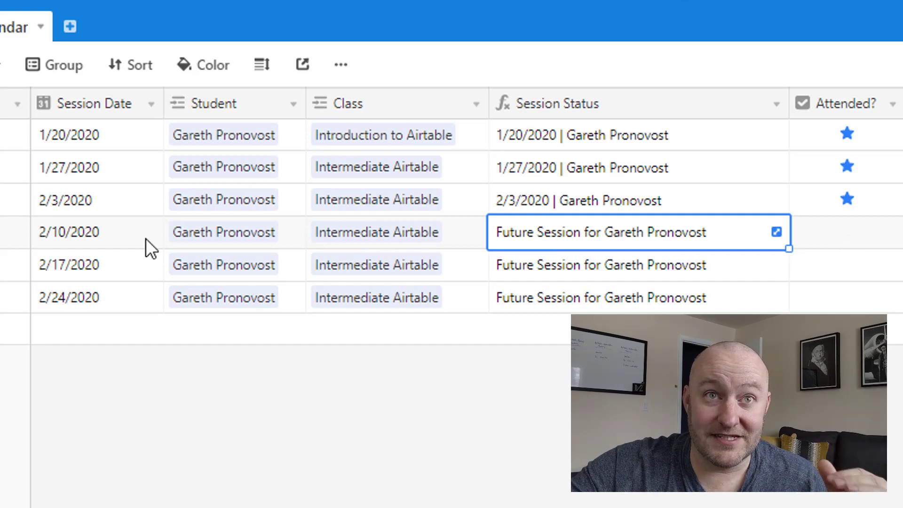
pyautogui.click(849, 239)
pyautogui.click(848, 231)
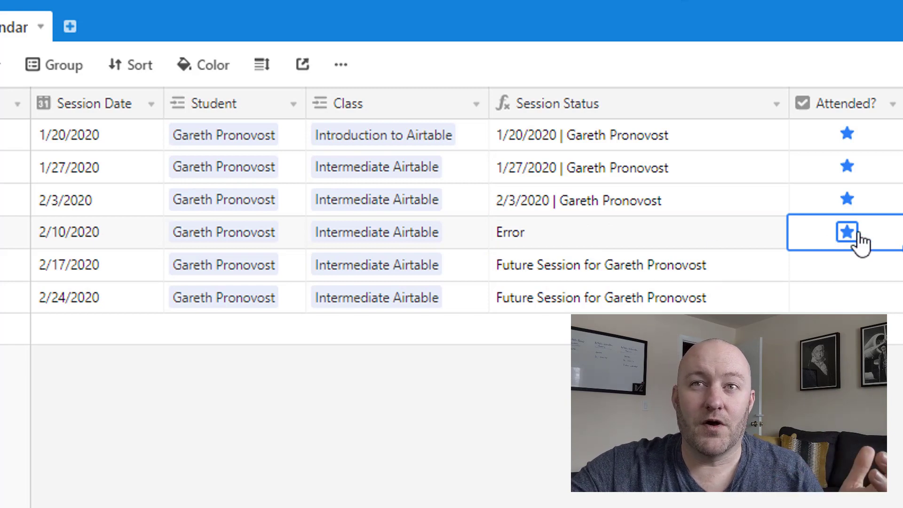
pyautogui.click(853, 233)
pyautogui.click(151, 105)
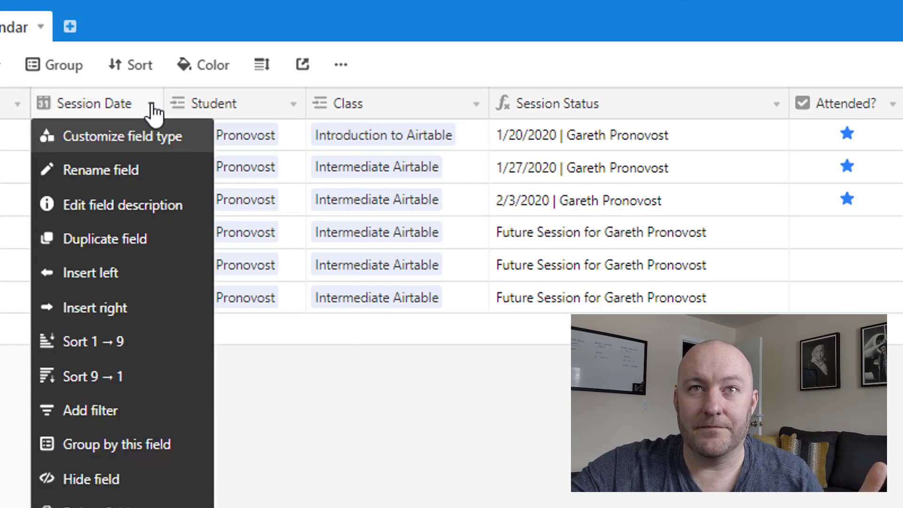
pyautogui.click(771, 106)
pyautogui.click(776, 105)
pyautogui.click(703, 159)
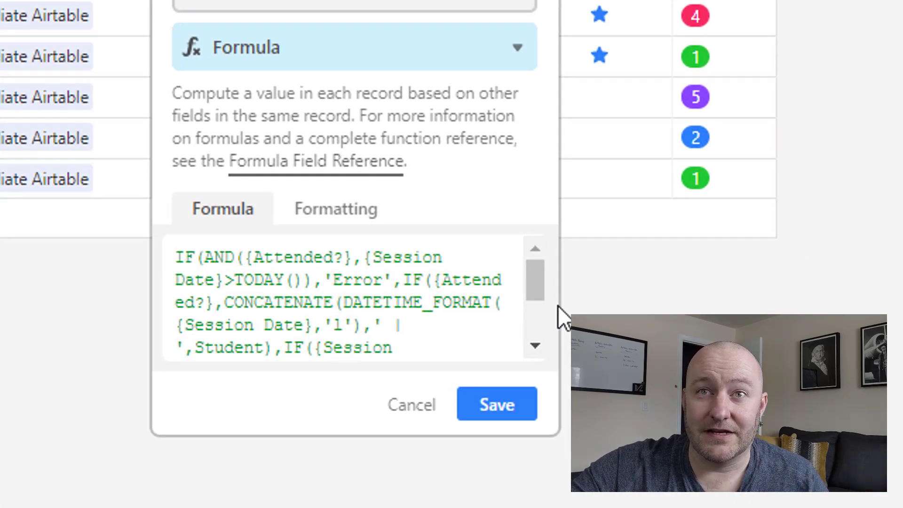
pyautogui.moveTo(535, 292); pyautogui.dragTo(532, 326)
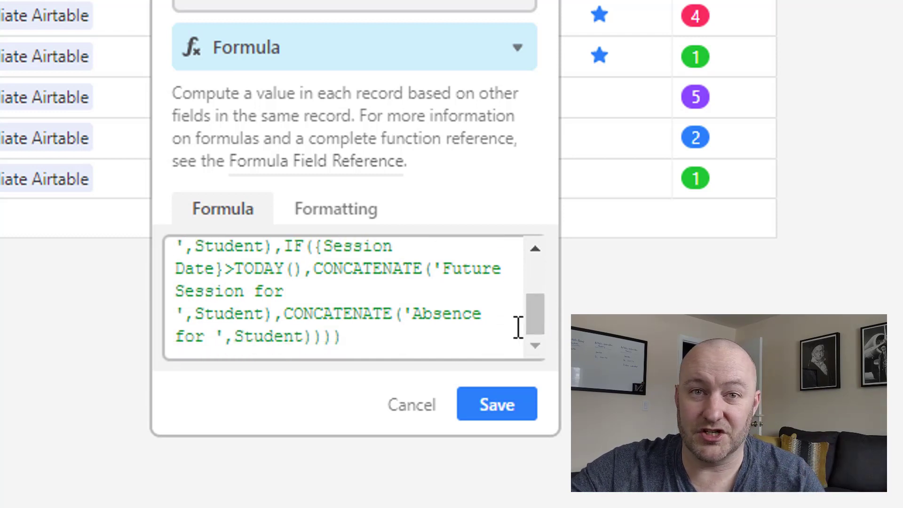
pyautogui.click(518, 413)
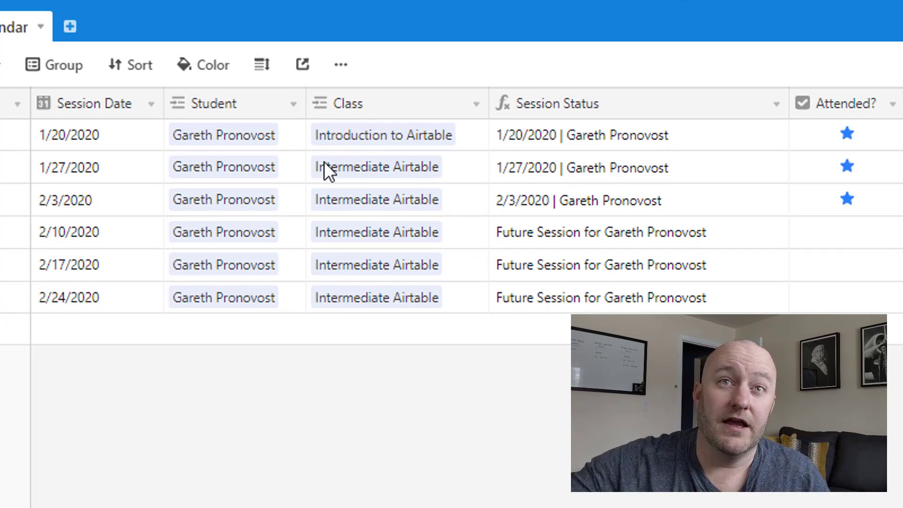
# - Switch the Calendar table's sessions from the grid to the calendar view
pyautogui.click(216, 100)
pyautogui.click(337, 103)
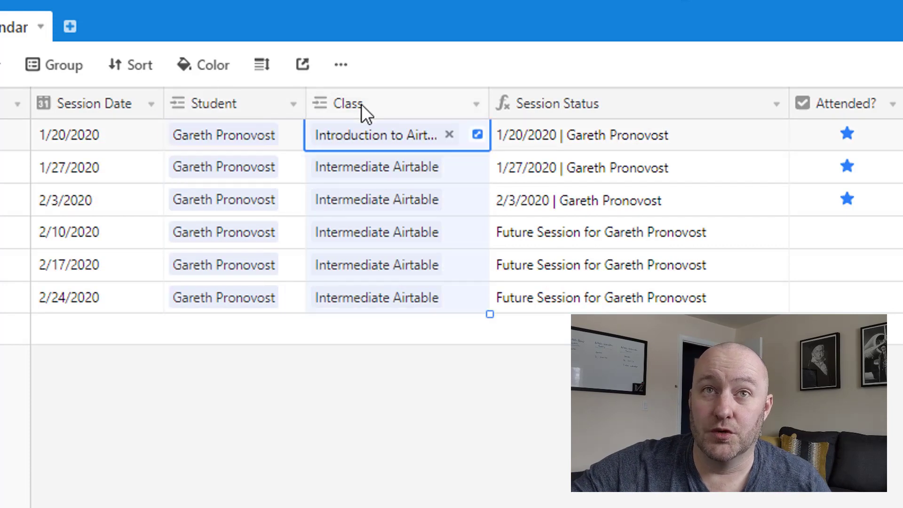
pyautogui.click(613, 188)
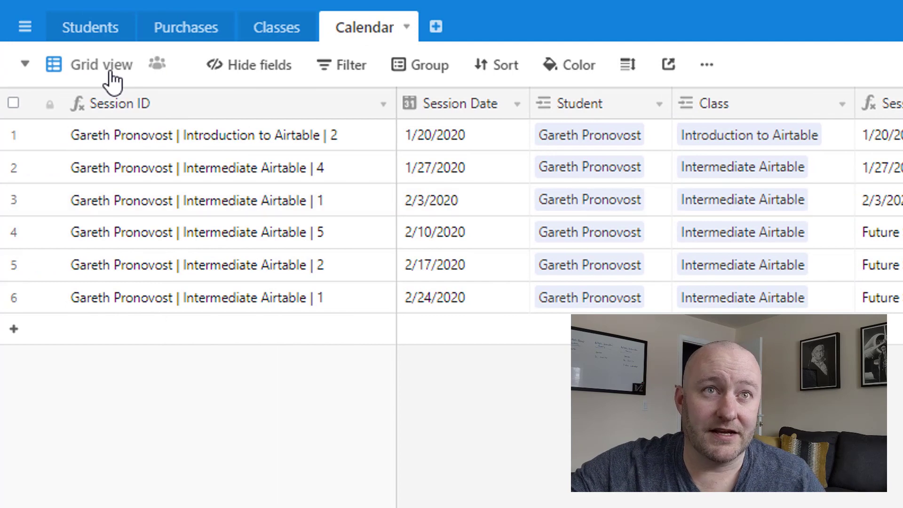
pyautogui.click(111, 77)
pyautogui.click(149, 166)
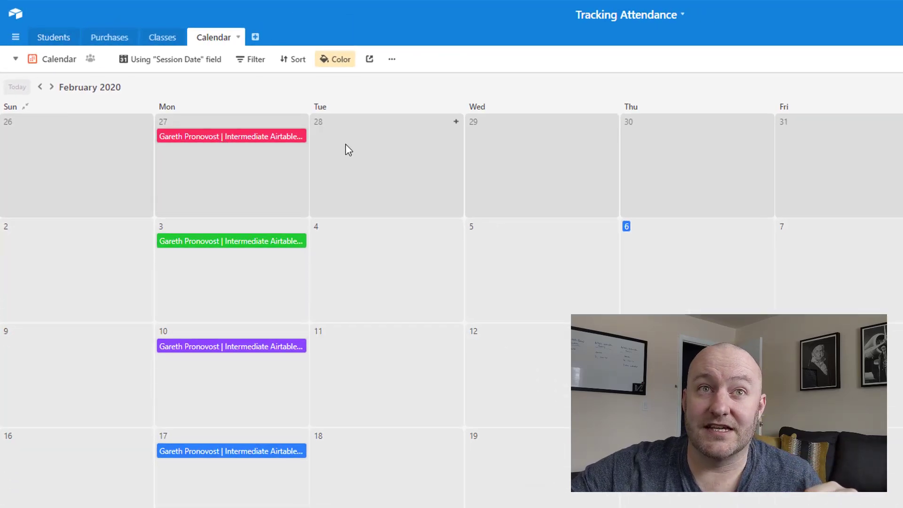
# - Confirm the calendar entries are coloured by Desk
pyautogui.click(332, 64)
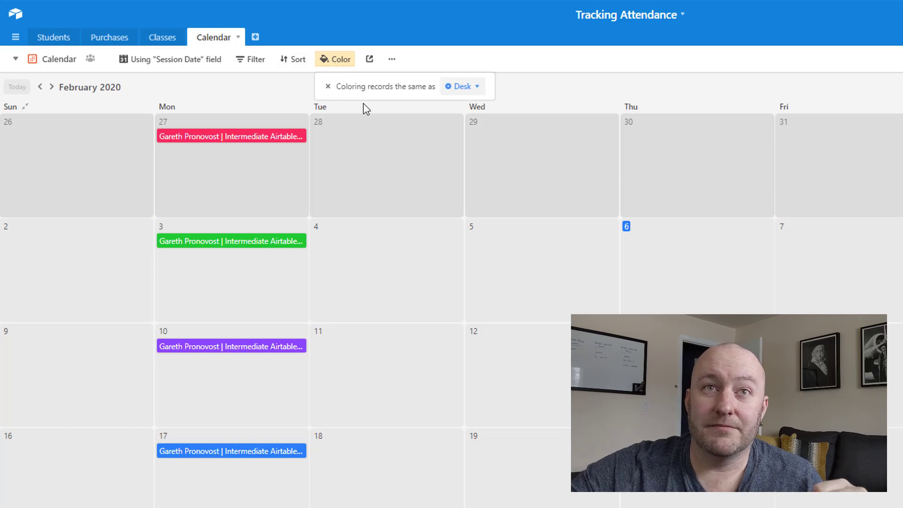
pyautogui.click(210, 92)
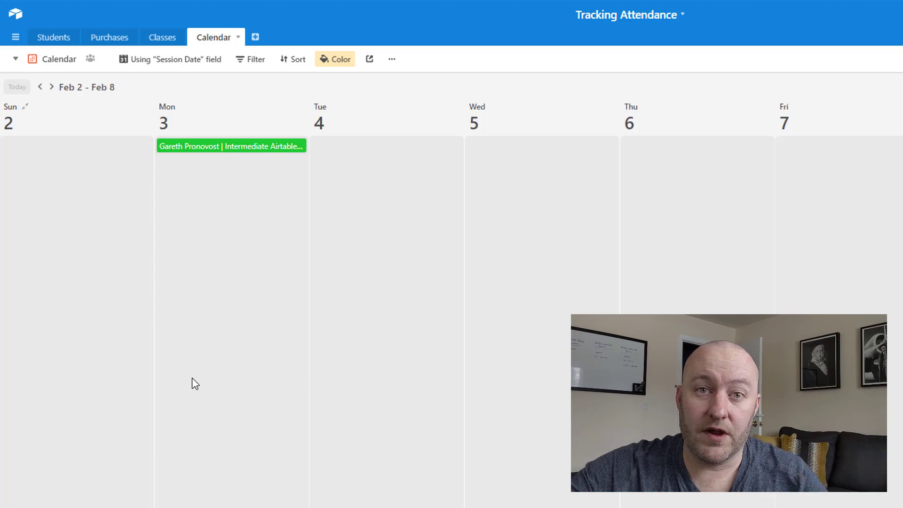
pyautogui.click(348, 66)
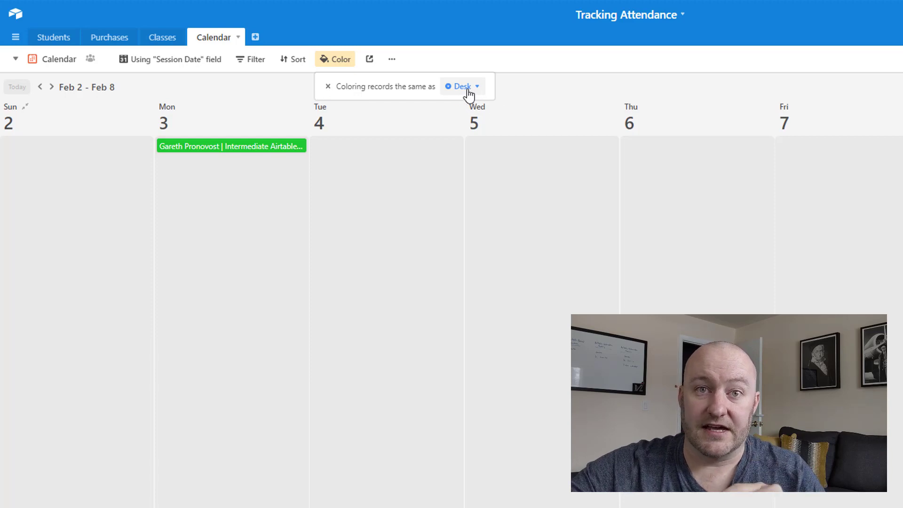
pyautogui.click(233, 117)
# - Dismiss the views list and return to the Students table
pyautogui.click(59, 60)
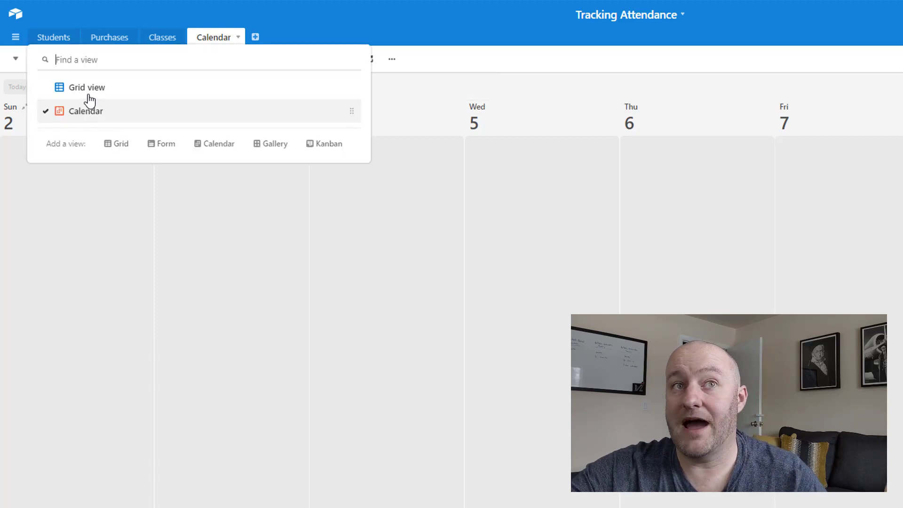
pyautogui.press('Escape')
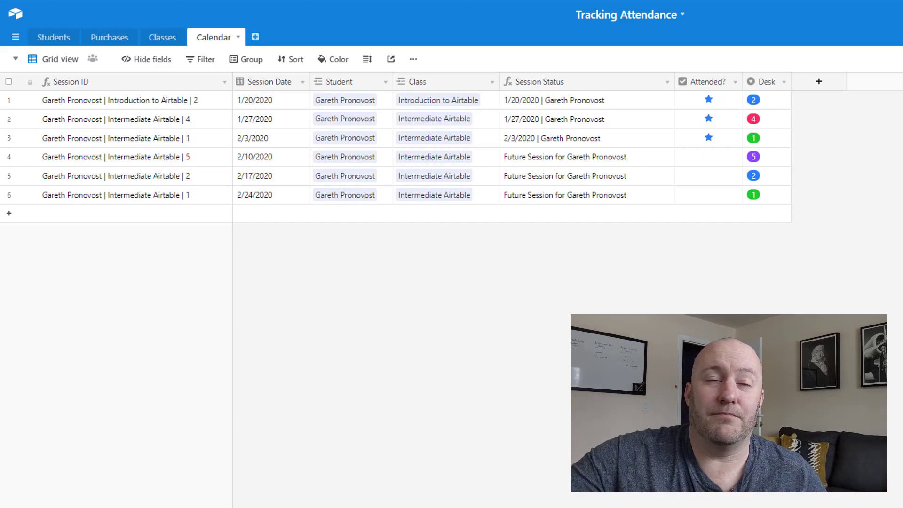
pyautogui.click(53, 37)
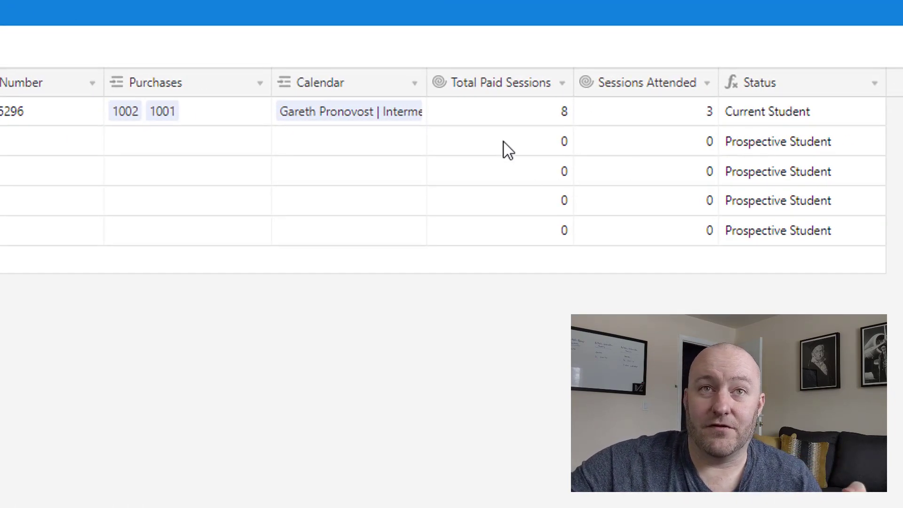
# - Add purchase 1003 on the Purchases table, linking the first student with 5 sessions purchased
pyautogui.click(88, 40)
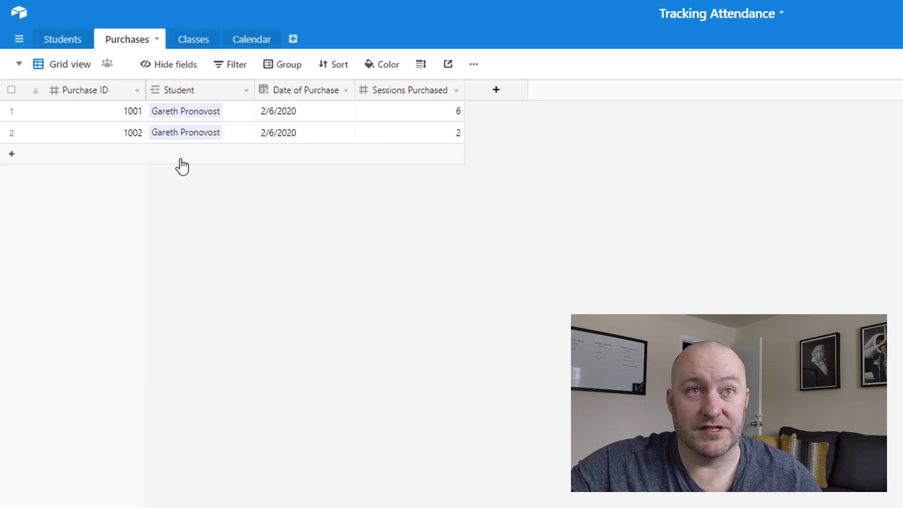
pyautogui.click(182, 166)
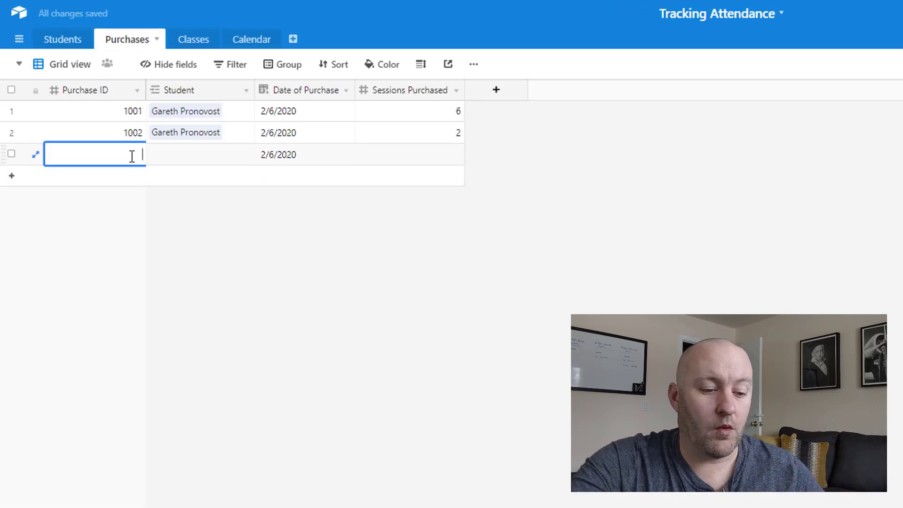
pyautogui.write('1003')
pyautogui.press('Tab')
pyautogui.write('lin')
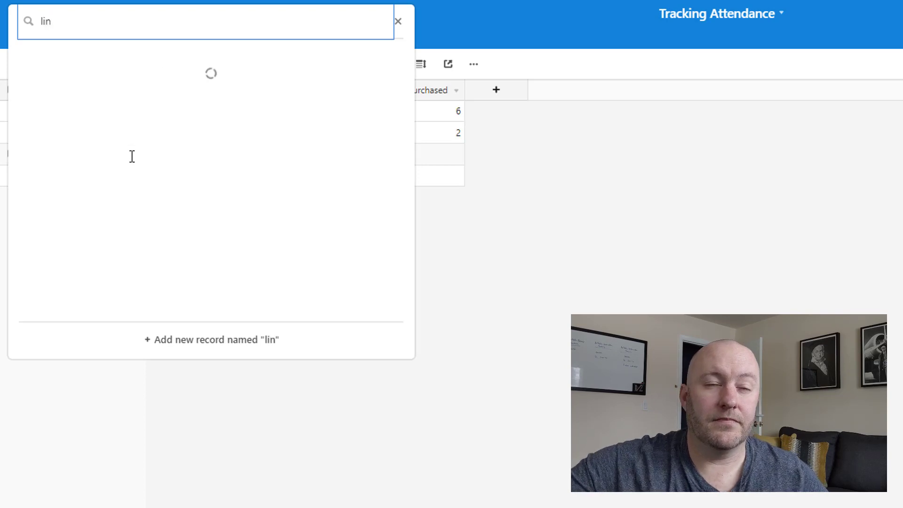
pyautogui.click(214, 80)
pyautogui.click(179, 227)
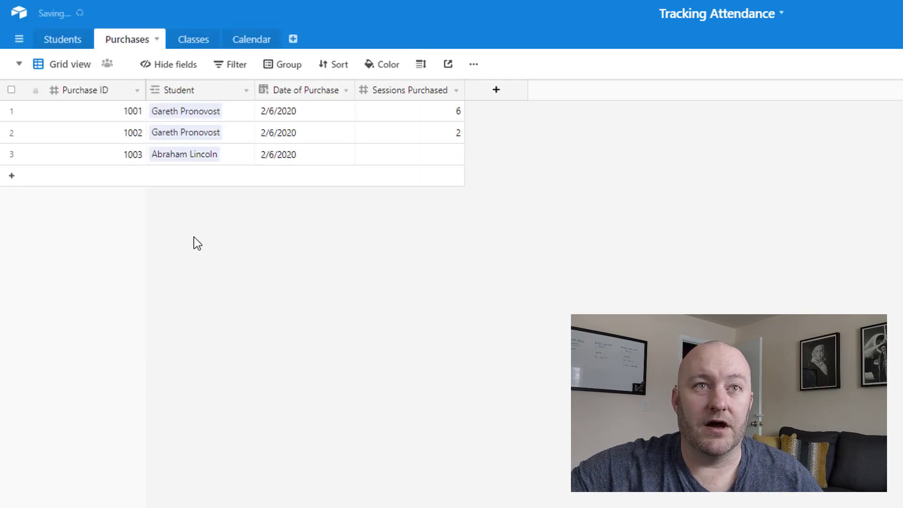
pyautogui.click(443, 153)
pyautogui.write('5')
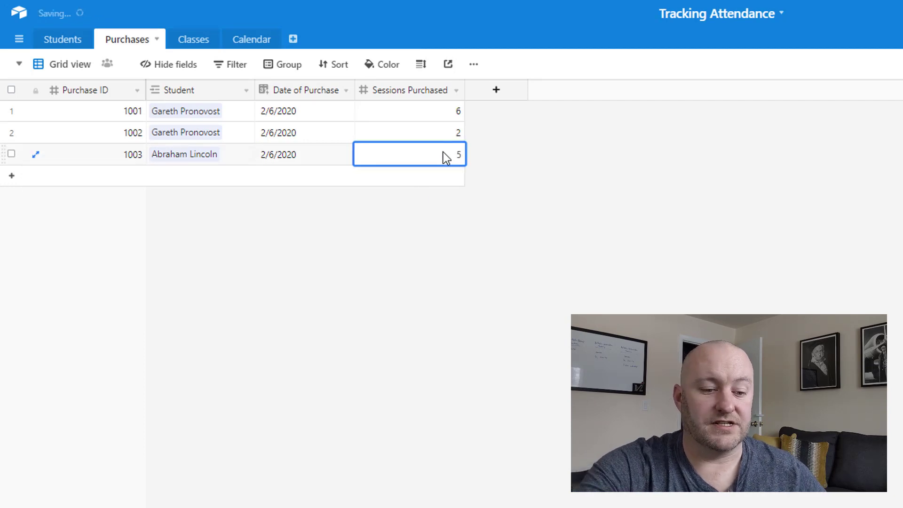
pyautogui.hotkey('shift', 'Return')
# - Add purchase 1004, linking the second student with 10 sessions purchased
pyautogui.press('Left')
pyautogui.press('Left')
pyautogui.press('Left')
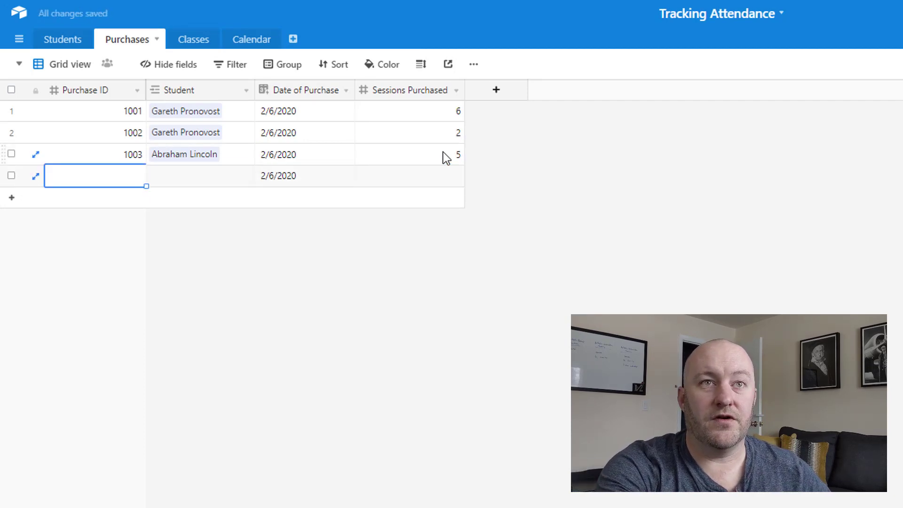
pyautogui.write('1004')
pyautogui.press('Tab')
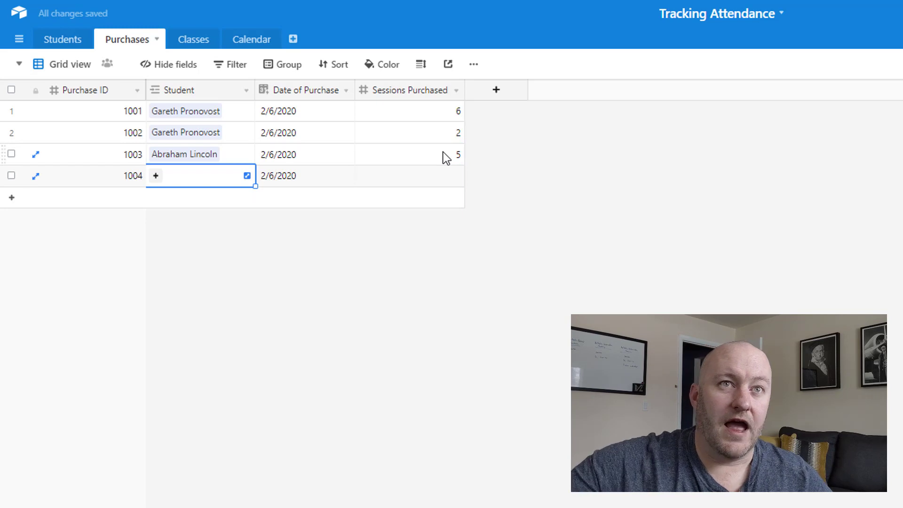
pyautogui.click(246, 91)
pyautogui.click(223, 116)
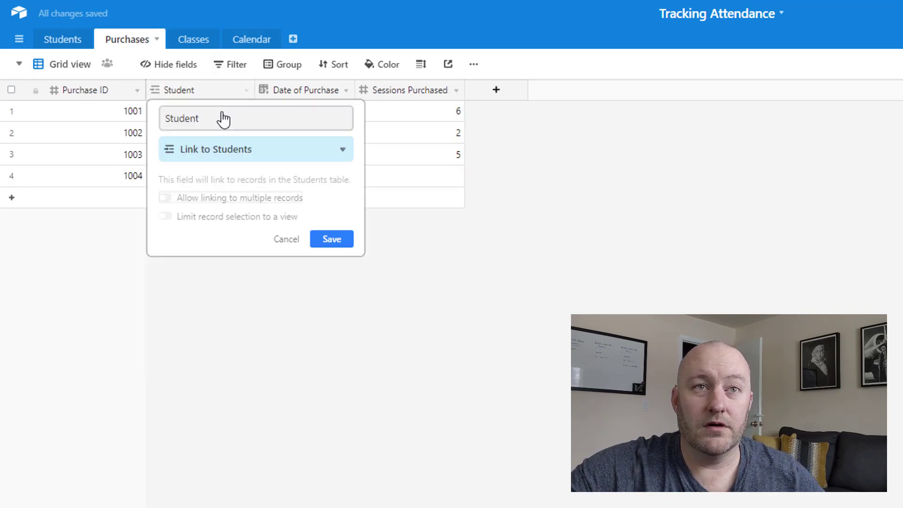
pyautogui.click(289, 240)
pyautogui.click(191, 181)
pyautogui.click(158, 178)
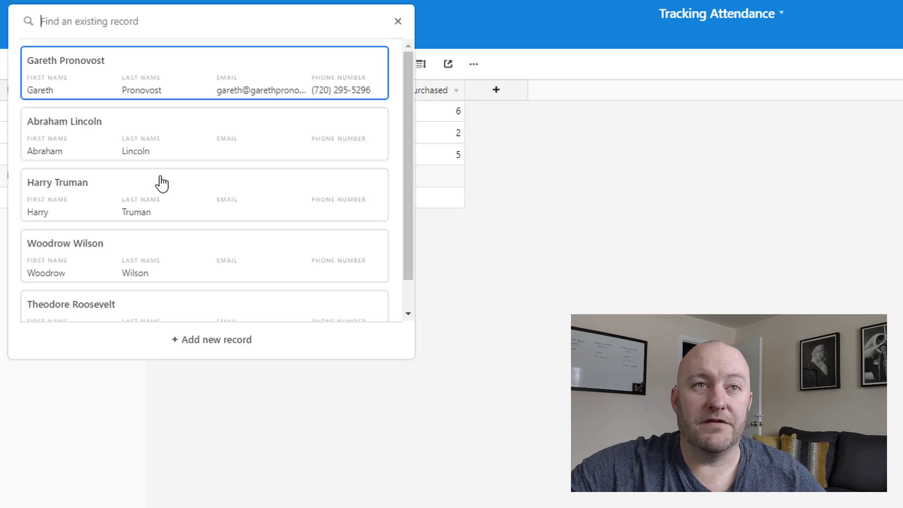
pyautogui.click(111, 197)
pyautogui.click(420, 174)
pyautogui.write('10')
pyautogui.hotkey('shift', 'Tab')
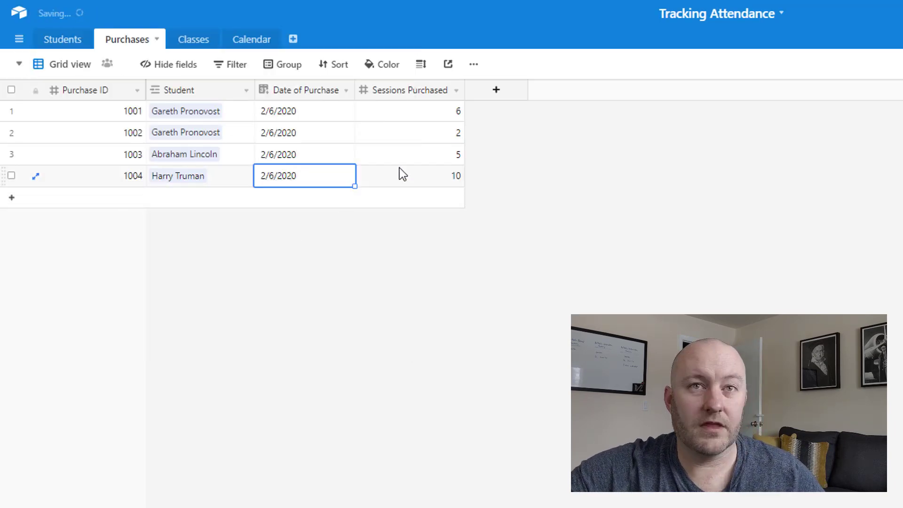
pyautogui.press('Escape')
# - Verify on the Students table that the two students' total paid sessions read 10 and 5
pyautogui.click(73, 41)
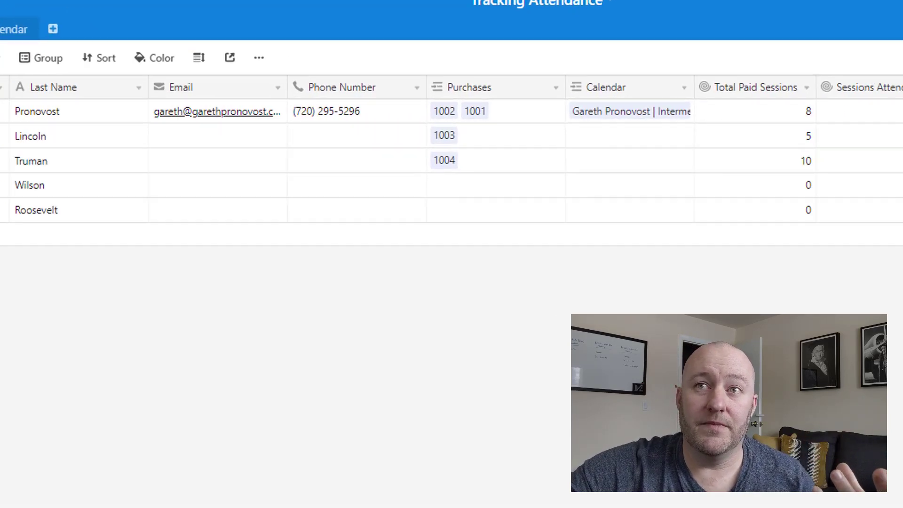
pyautogui.click(804, 164)
pyautogui.click(789, 143)
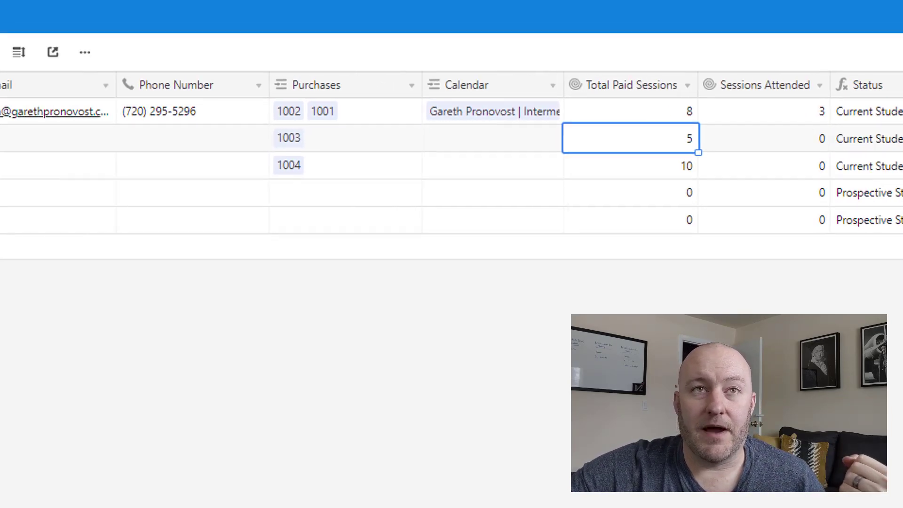
pyautogui.click(245, 40)
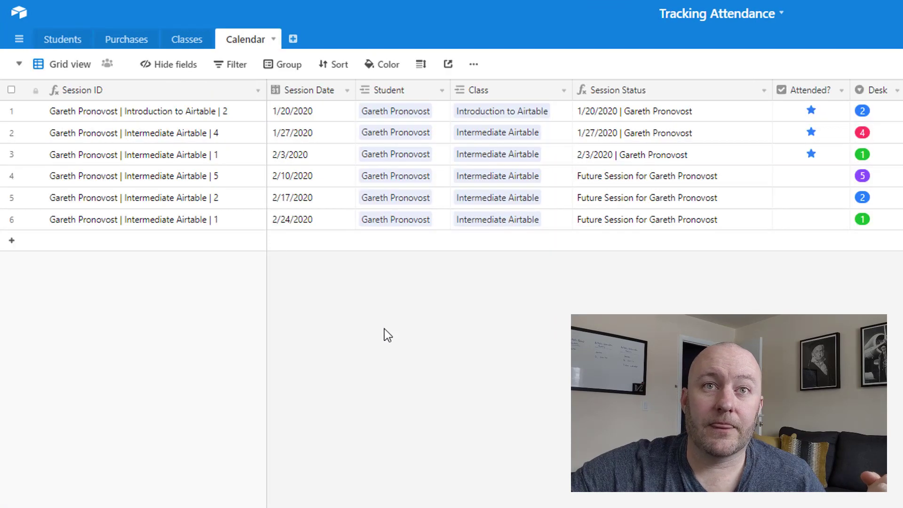
# - Add four session rows and fill the same student down into rows 7–10
pyautogui.click(159, 252)
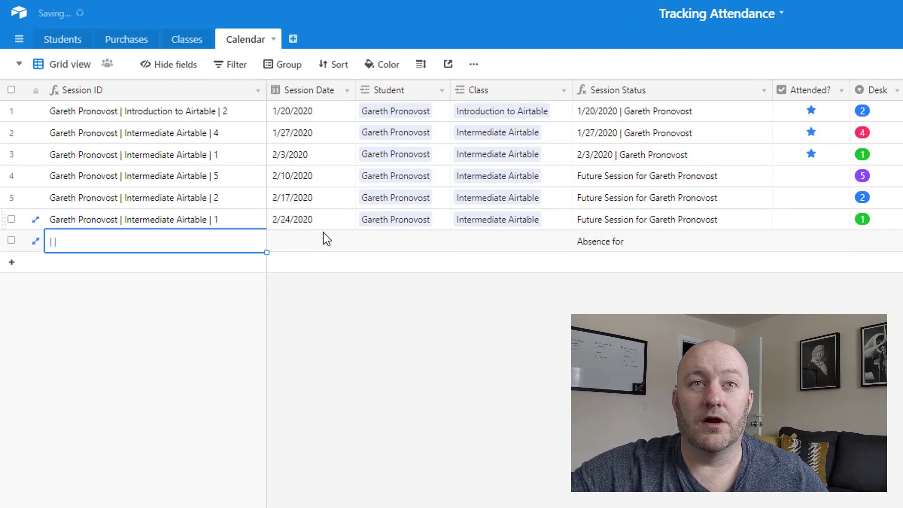
pyautogui.click(366, 242)
pyautogui.click(366, 241)
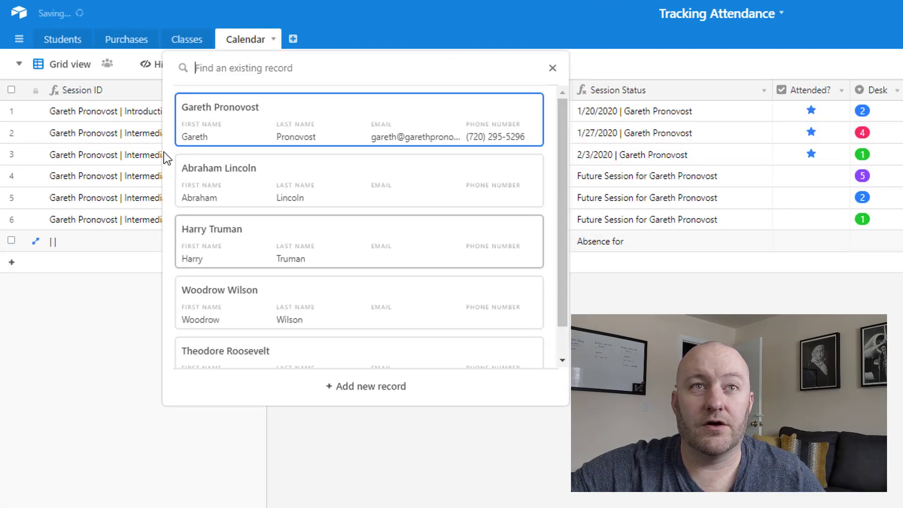
pyautogui.click(212, 185)
pyautogui.click(435, 268)
pyautogui.click(419, 292)
pyautogui.click(417, 312)
pyautogui.click(436, 244)
pyautogui.moveTo(452, 273); pyautogui.dragTo(451, 305)
# - Set the four sessions' dates to Feb 3, 4, 5 and 6, 2020
pyautogui.click(310, 238)
pyautogui.click(312, 239)
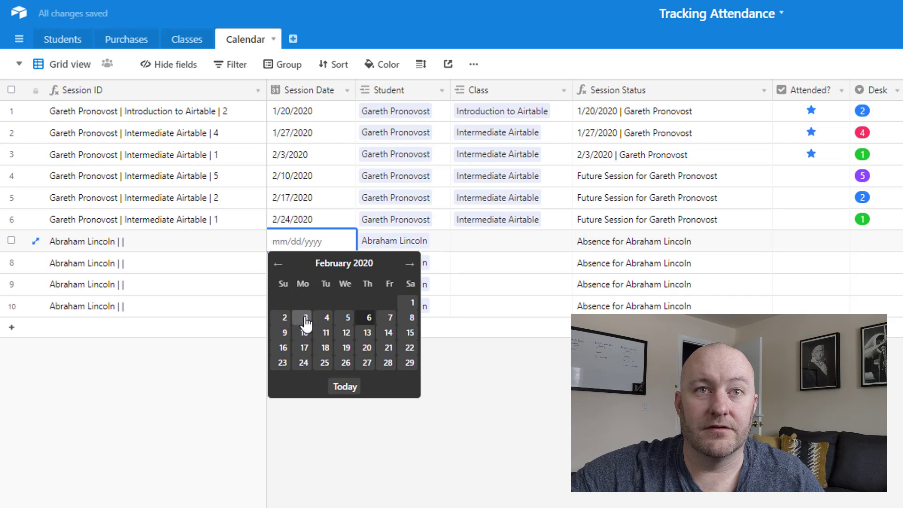
pyautogui.click(305, 318)
pyautogui.click(289, 267)
pyautogui.click(289, 267)
pyautogui.click(326, 339)
pyautogui.click(288, 286)
pyautogui.click(288, 286)
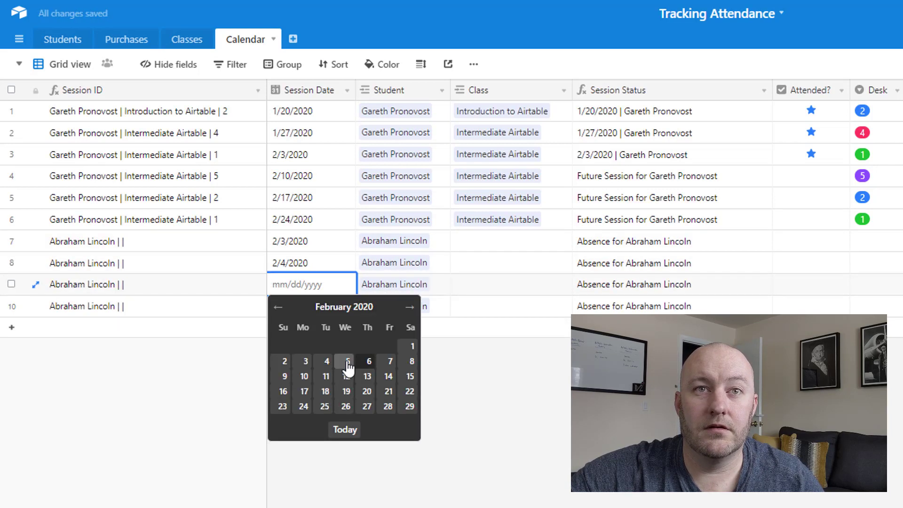
pyautogui.click(347, 360)
pyautogui.click(296, 304)
pyautogui.click(296, 304)
pyautogui.click(367, 384)
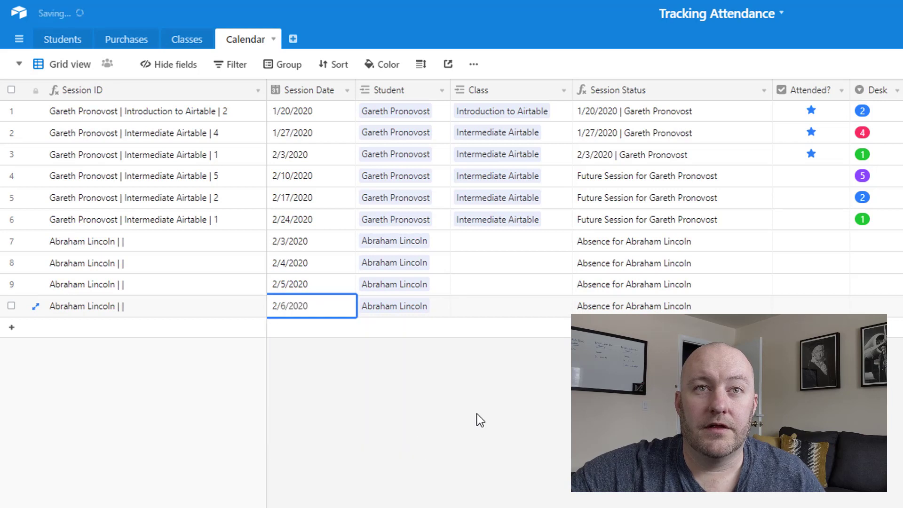
# - Paste Intermediate Airtable into the class of rows 7–10
pyautogui.click(498, 254)
pyautogui.click(513, 218)
pyautogui.moveTo(515, 247); pyautogui.dragTo(516, 319)
pyautogui.write('Intermediate Airtable Intermediate Airtable Intermediate Airtable Intermediate Airtable')
pyautogui.press('Escape')
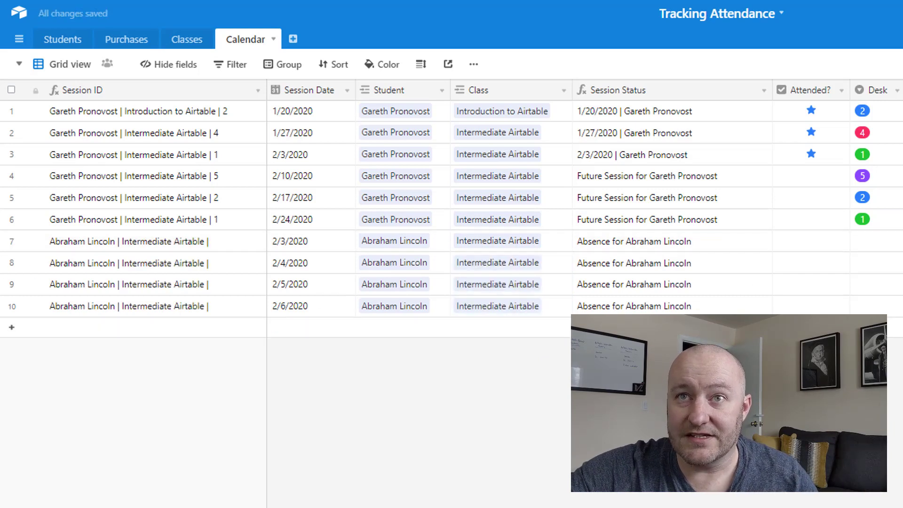
# - Tick Attended? for all four new sessions
pyautogui.click(812, 240)
pyautogui.click(810, 262)
pyautogui.click(807, 291)
pyautogui.click(809, 285)
pyautogui.click(810, 306)
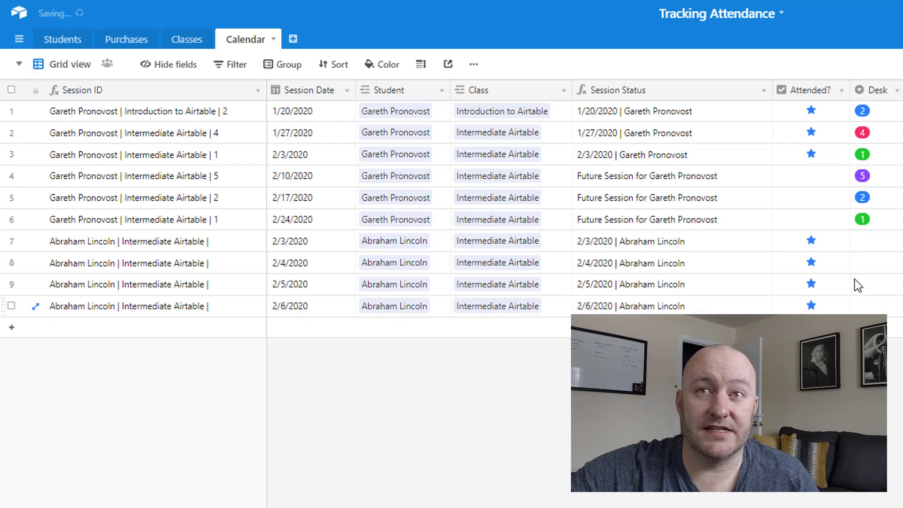
# - Give rows 7–10 desk 2, filling it down from row 7
pyautogui.doubleClick(875, 241)
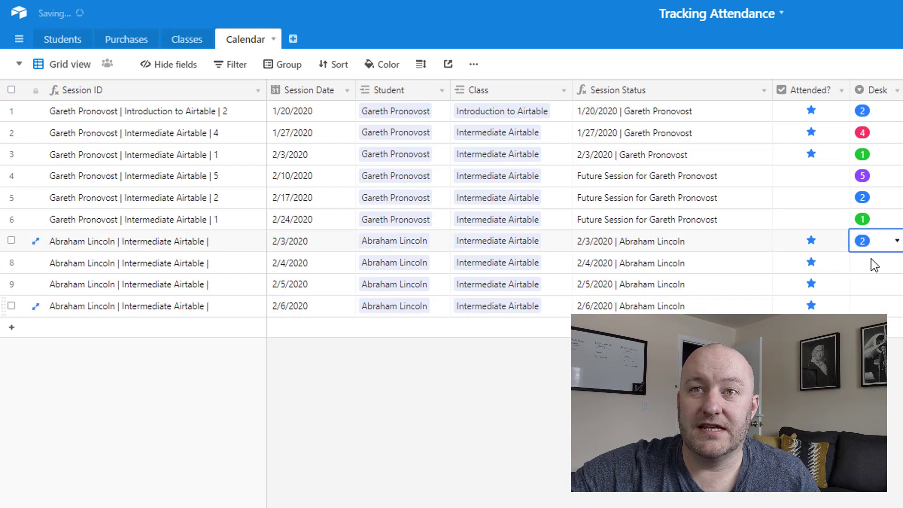
pyautogui.hotkey('shift', 'Down')
pyautogui.hotkey('shift', 'Down')
pyautogui.hotkey('shift', 'Down')
pyautogui.write('2 2 2')
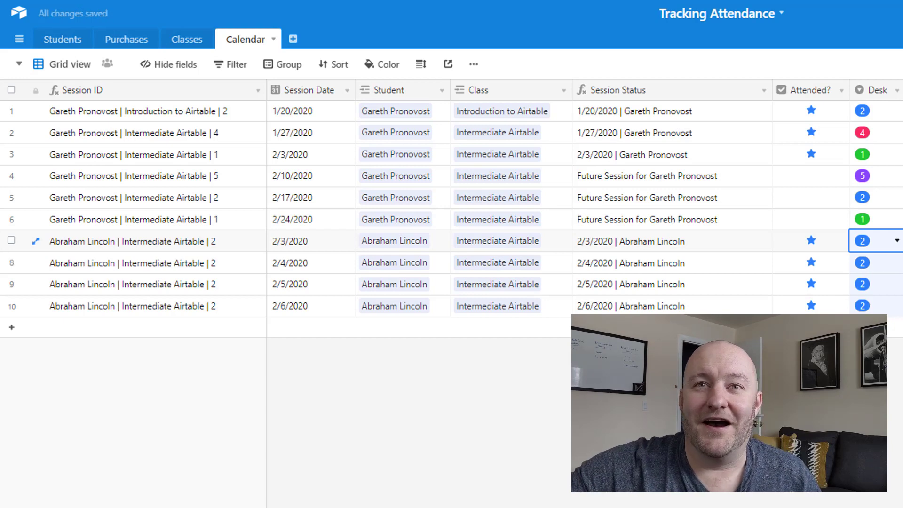
pyautogui.press('Escape')
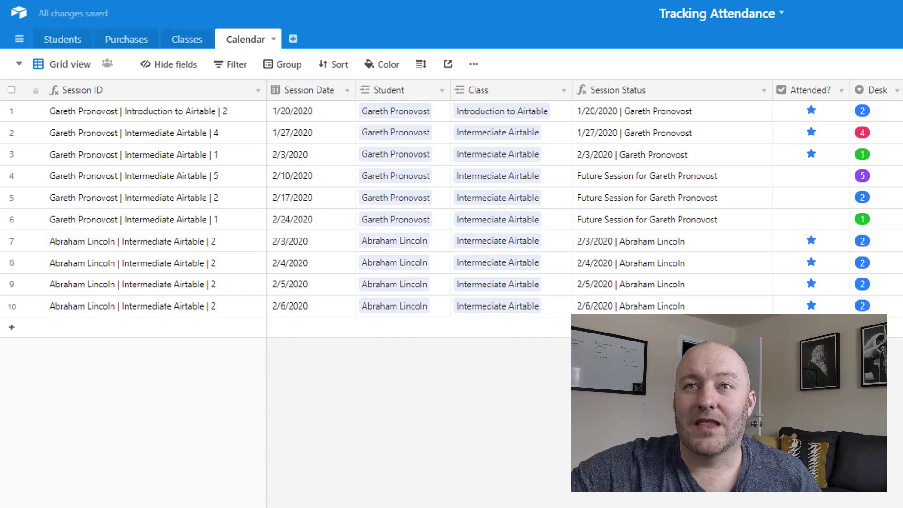
# - Preview the sessions on the calendar view, then return to the grid
pyautogui.click(69, 66)
pyautogui.click(97, 120)
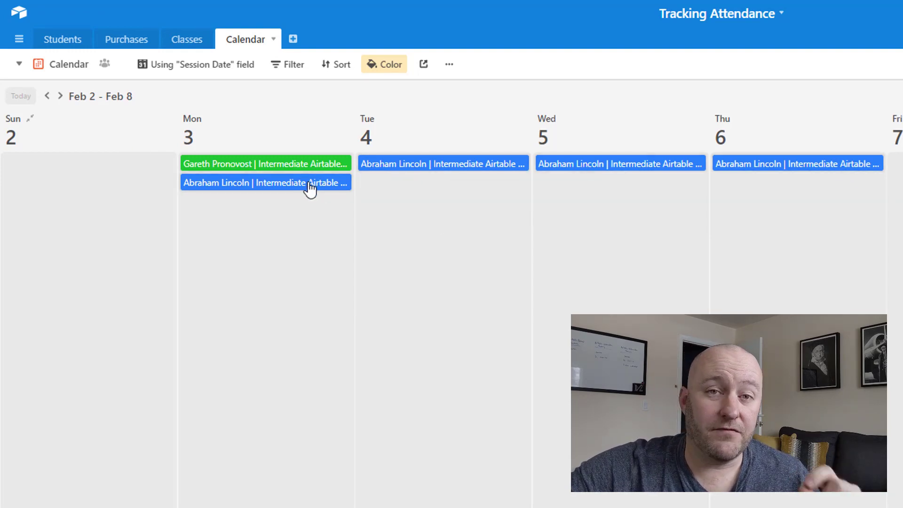
pyautogui.click(59, 73)
pyautogui.click(75, 101)
# - Change row 7's desk to 1 and view the result on the calendar
pyautogui.click(865, 249)
pyautogui.click(866, 242)
pyautogui.click(870, 309)
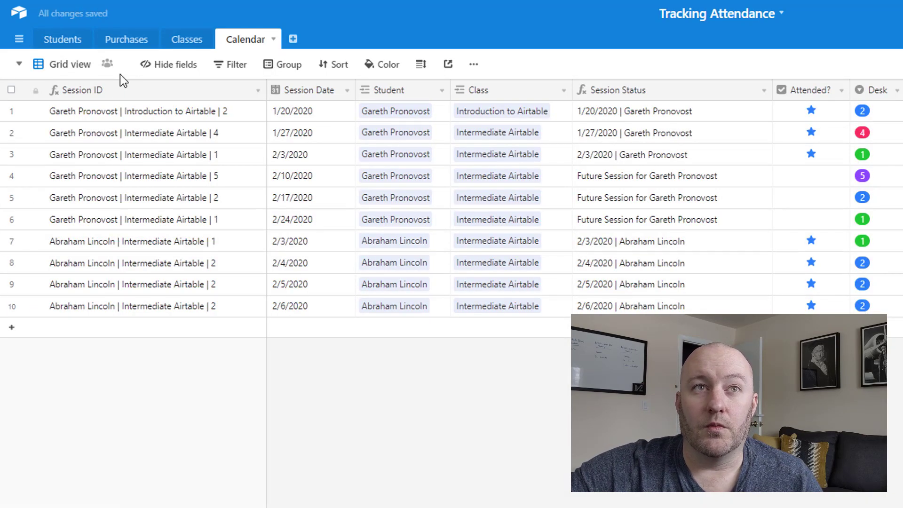
pyautogui.click(70, 66)
pyautogui.click(79, 125)
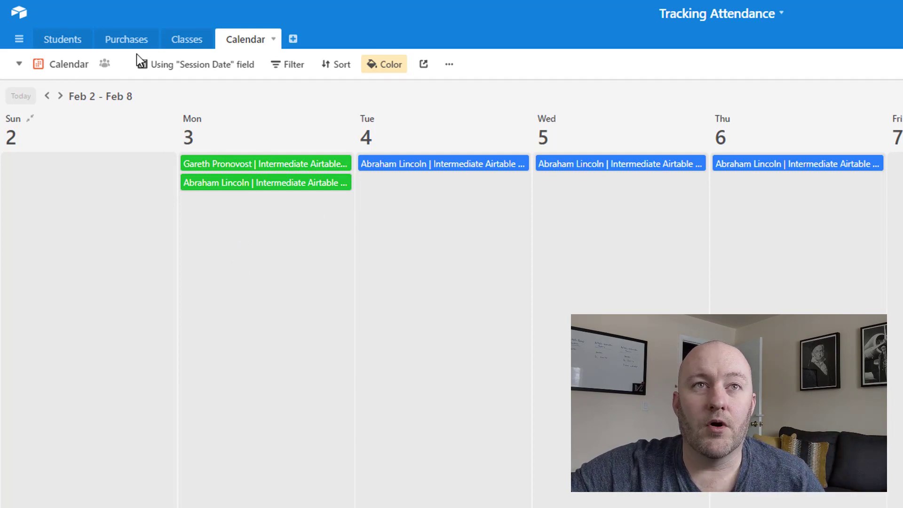
# - Check the student's sessions attended count, then return to the Calendar table's grid view
pyautogui.click(56, 41)
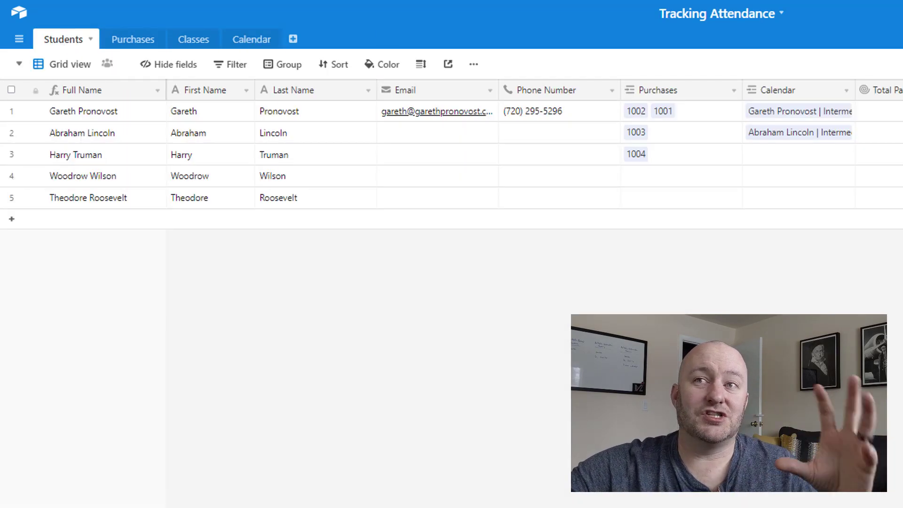
pyautogui.click(894, 132)
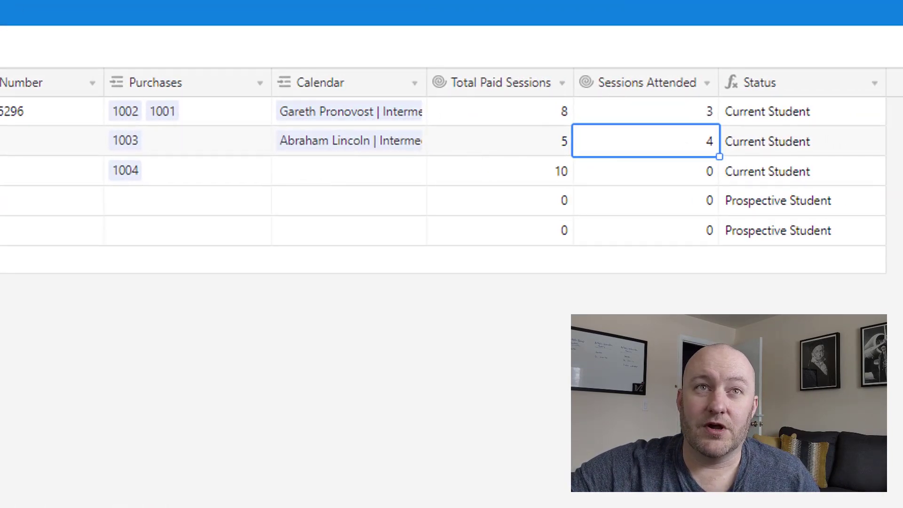
pyautogui.click(47, 36)
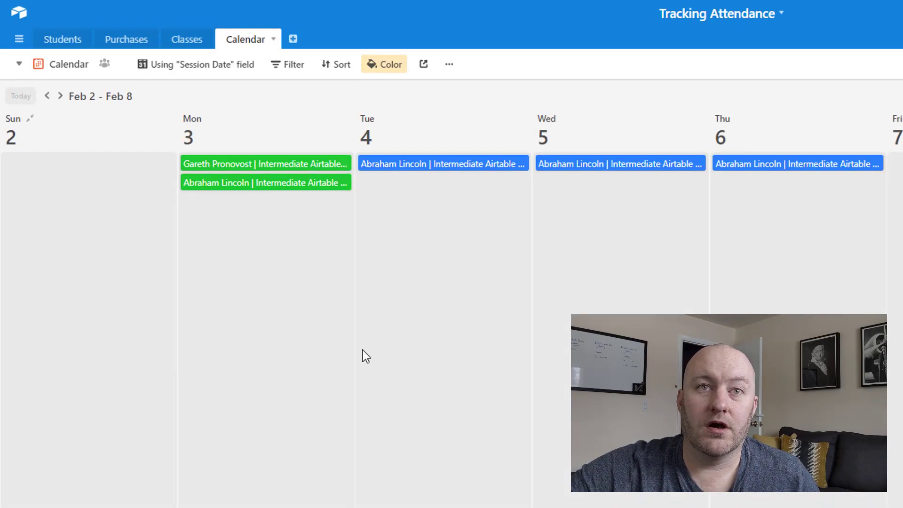
pyautogui.click(69, 64)
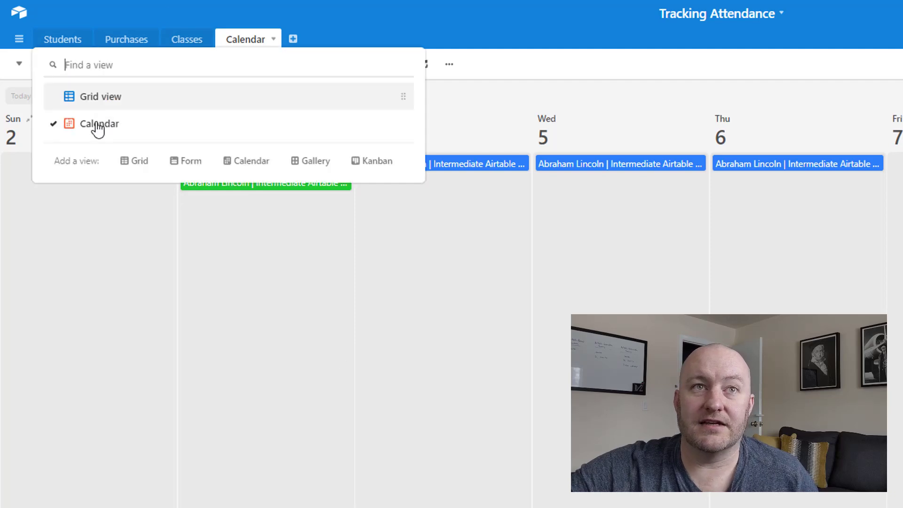
pyautogui.click(83, 99)
# - Add a session for the same student dated 2/1/2020, copying the student from the row above
pyautogui.click(211, 328)
pyautogui.click(393, 306)
pyautogui.hotkey('ctrl', 'c')
pyautogui.click(403, 328)
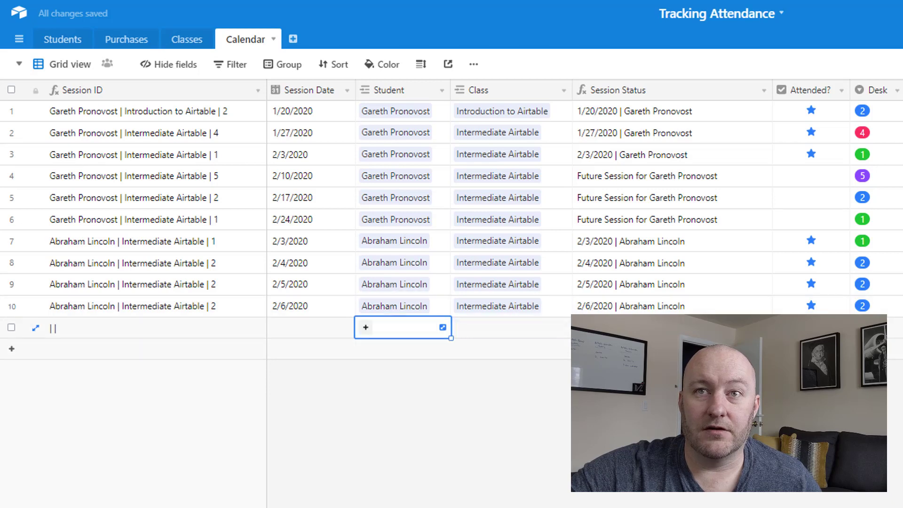
pyautogui.hotkey('ctrl', 'v')
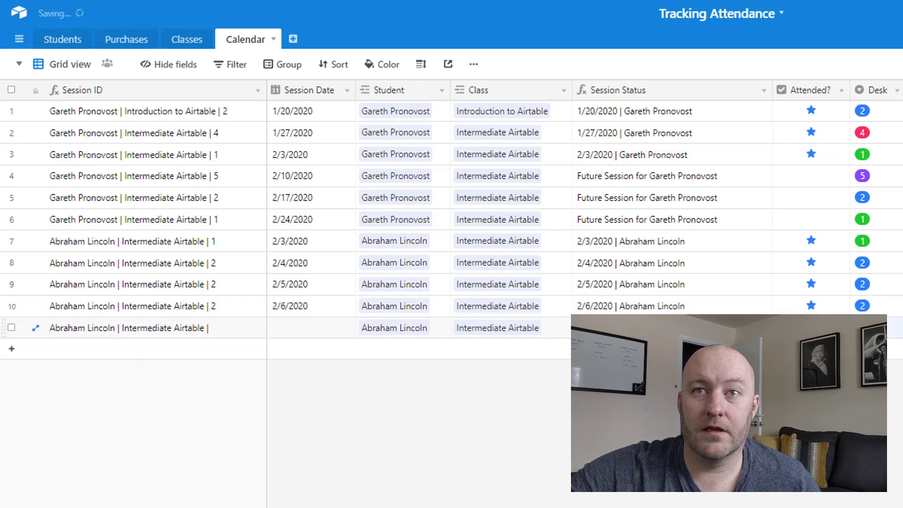
pyautogui.click(292, 325)
pyautogui.click(293, 324)
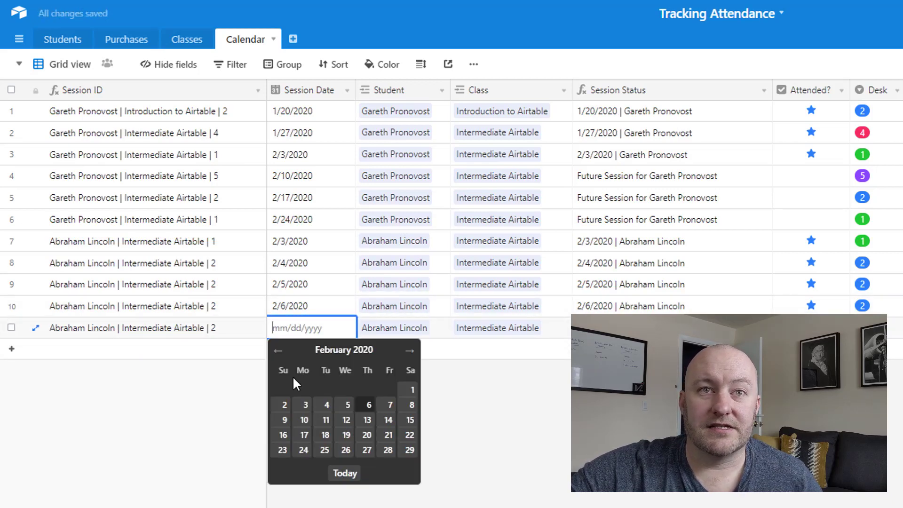
pyautogui.click(410, 391)
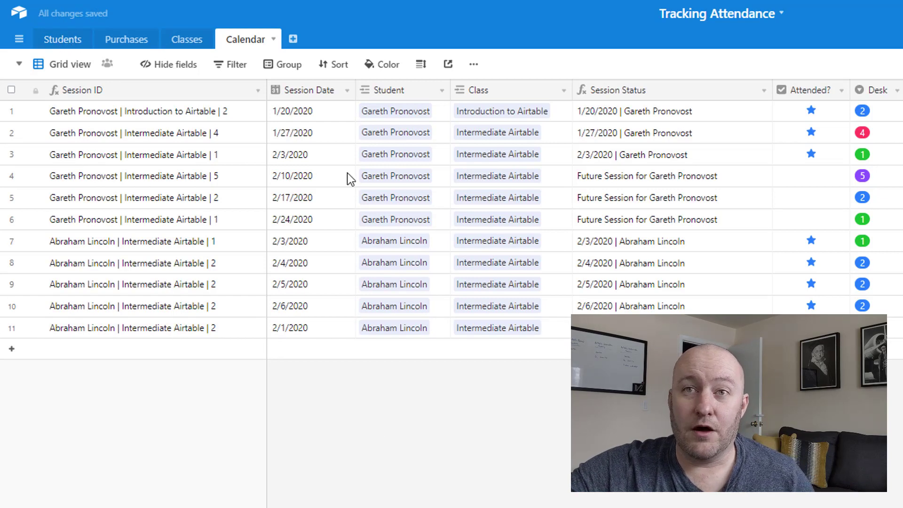
pyautogui.moveTo(749, 247); pyautogui.dragTo(730, 304)
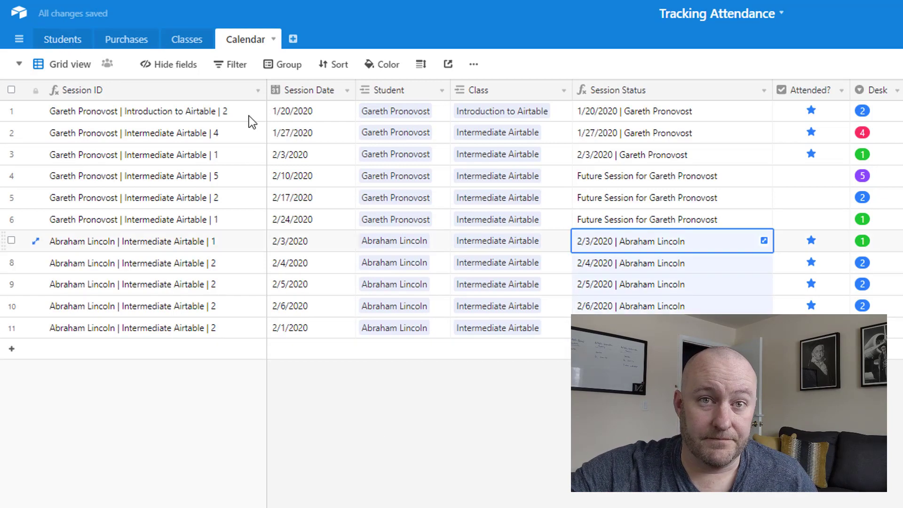
# - Switch the table back to the Calendar view
pyautogui.click(71, 65)
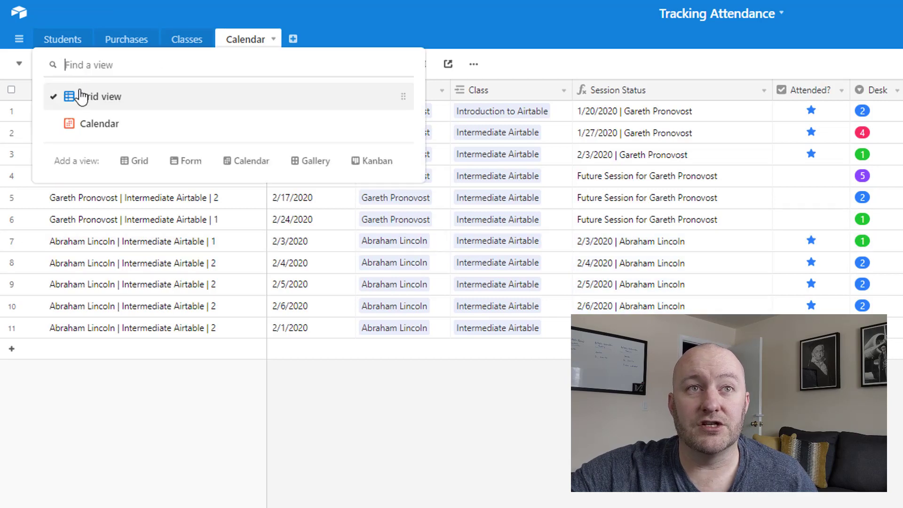
pyautogui.click(97, 124)
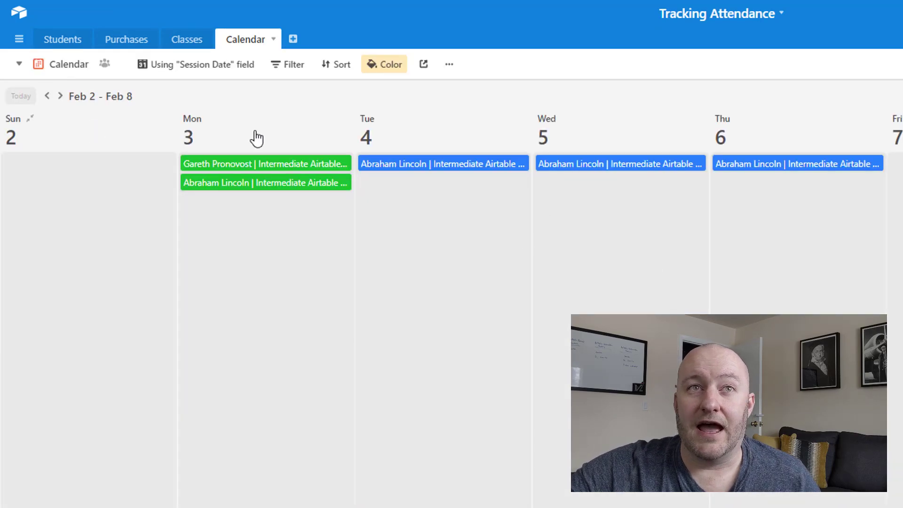
pyautogui.click(68, 65)
pyautogui.click(71, 106)
# - In Students, check Abraham Lincoln: Previous Student, 5 sessions attended of 5 paid
pyautogui.click(63, 39)
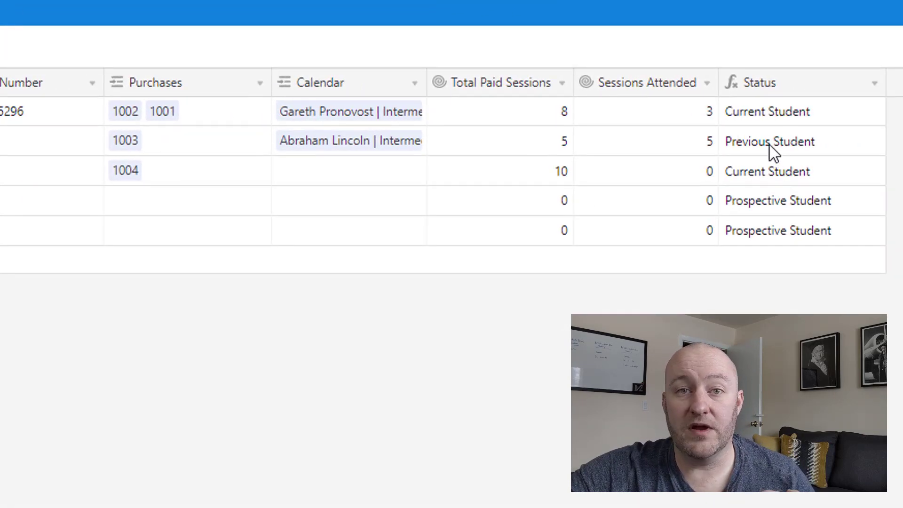
pyautogui.click(770, 145)
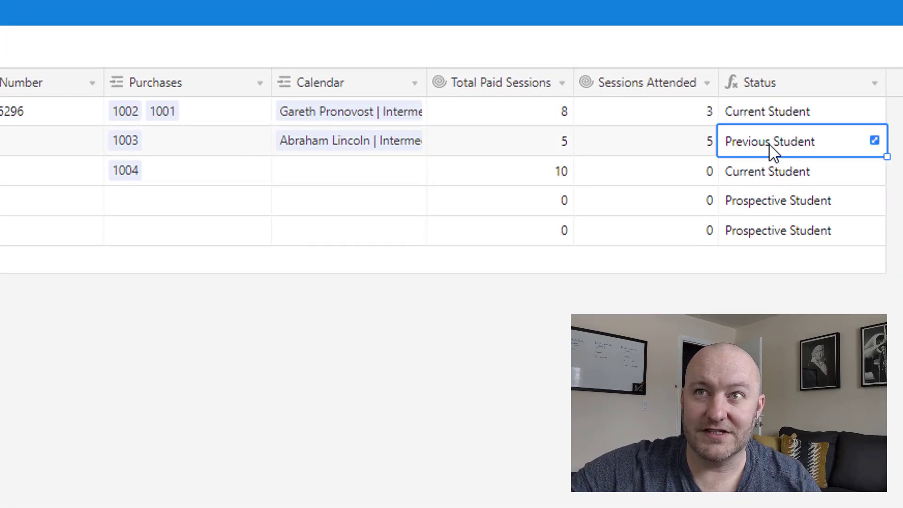
pyautogui.click(666, 149)
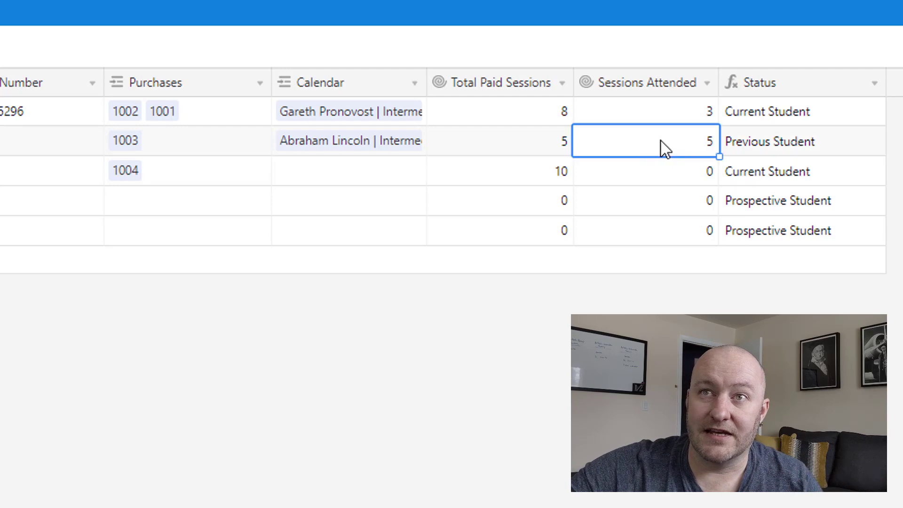
pyautogui.click(530, 140)
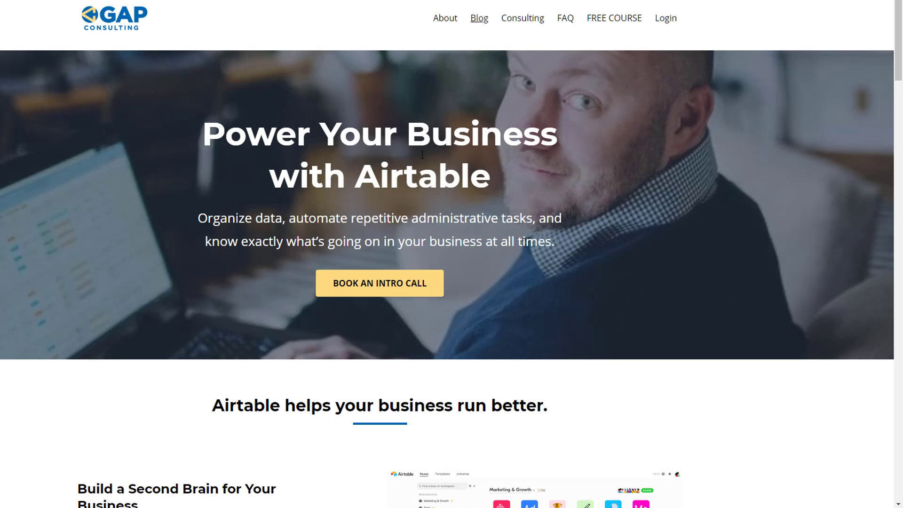
# - Browse the GAP Consulting blog and read the Zapier Search Formula article
pyautogui.click(482, 20)
pyautogui.scroll(-7, 385, 204)
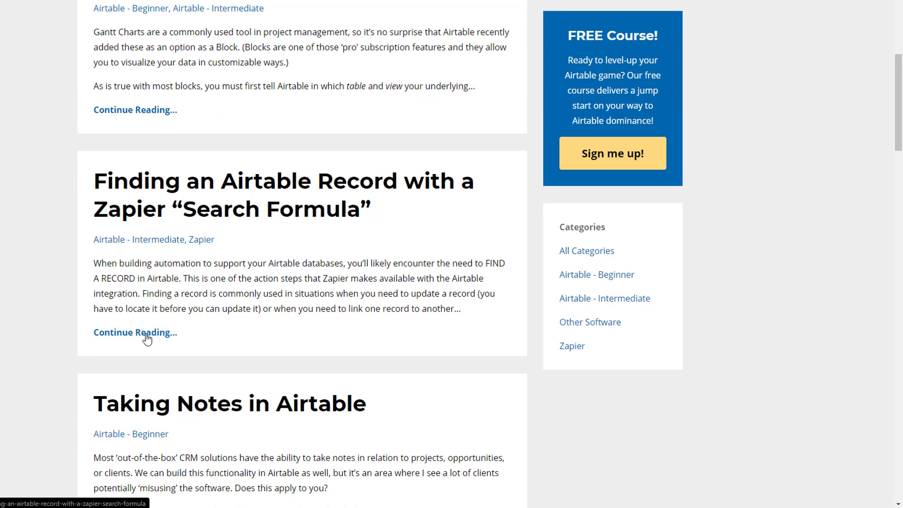
pyautogui.click(147, 339)
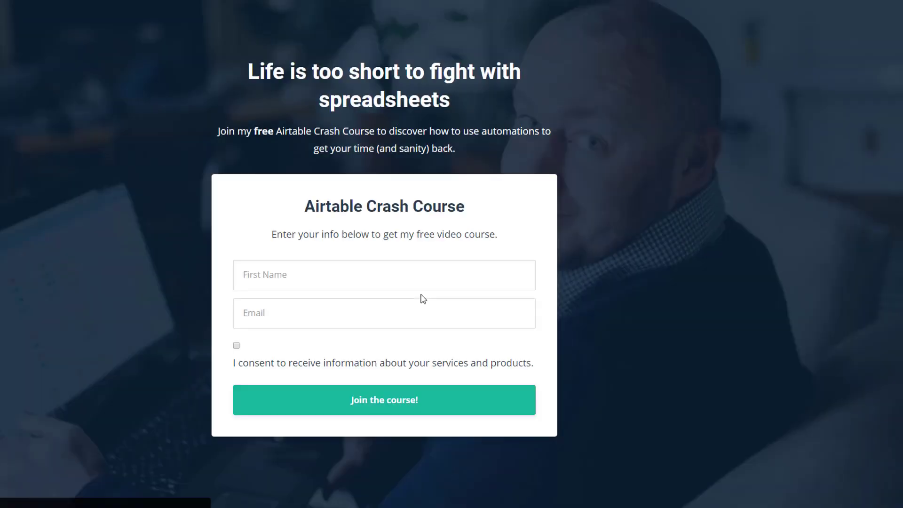
pyautogui.hotkey('alt', 'Left')
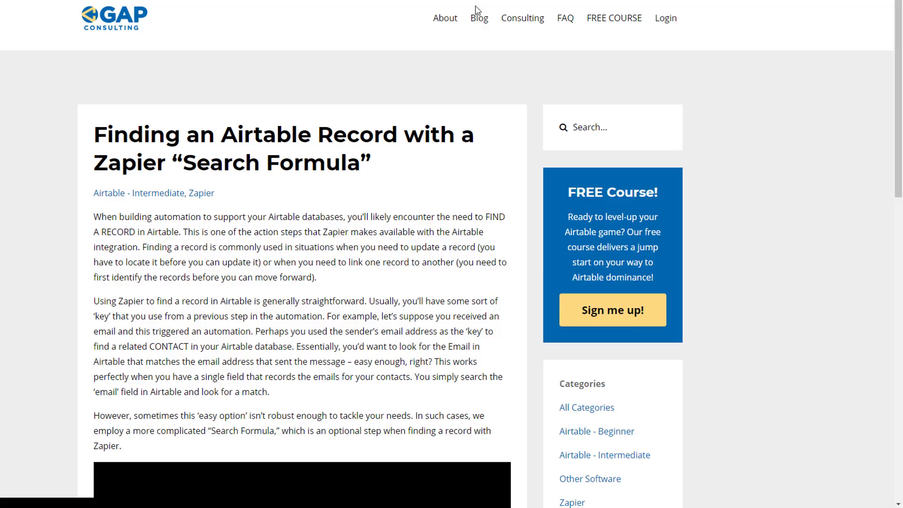
# - From Consulting, book an intro call and view December 5, 2019 available times
pyautogui.click(516, 21)
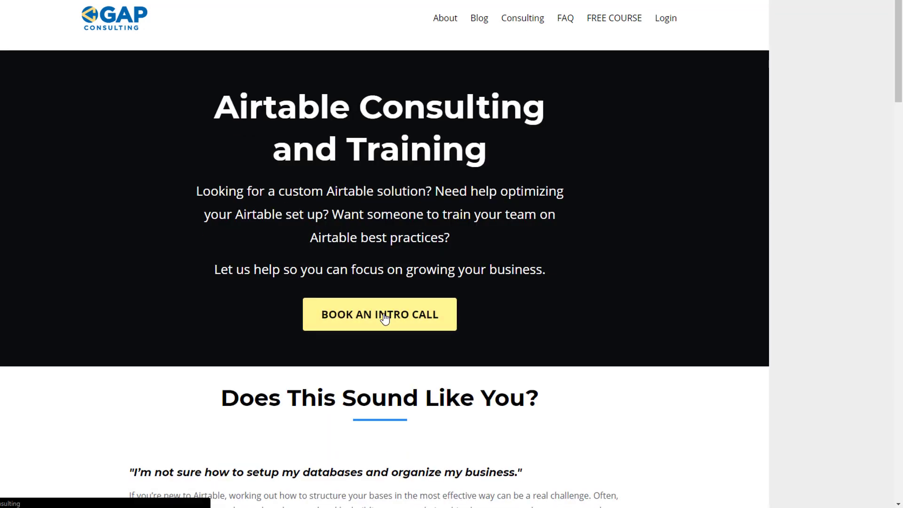
pyautogui.click(385, 319)
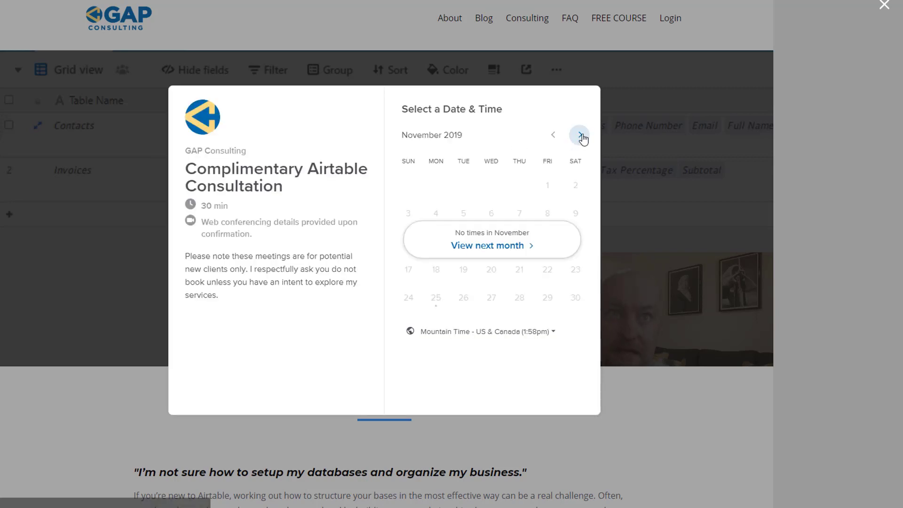
pyautogui.click(581, 136)
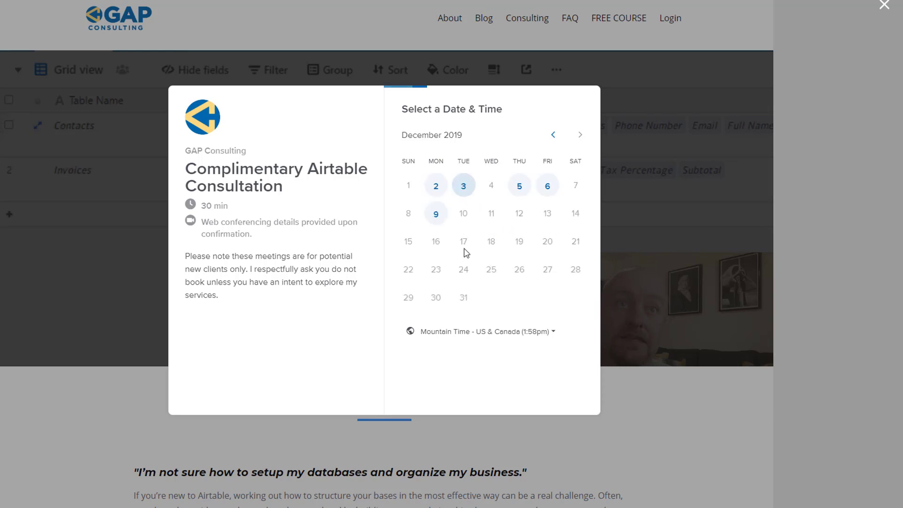
pyautogui.click(520, 188)
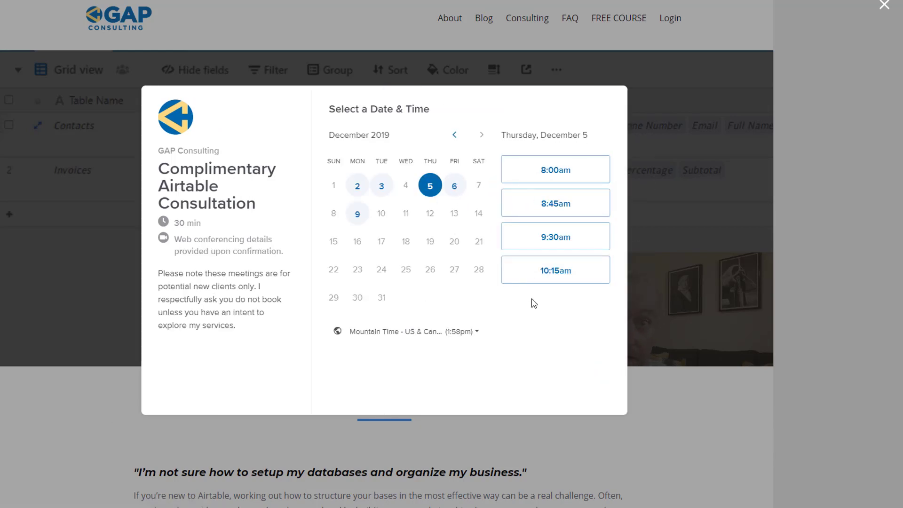